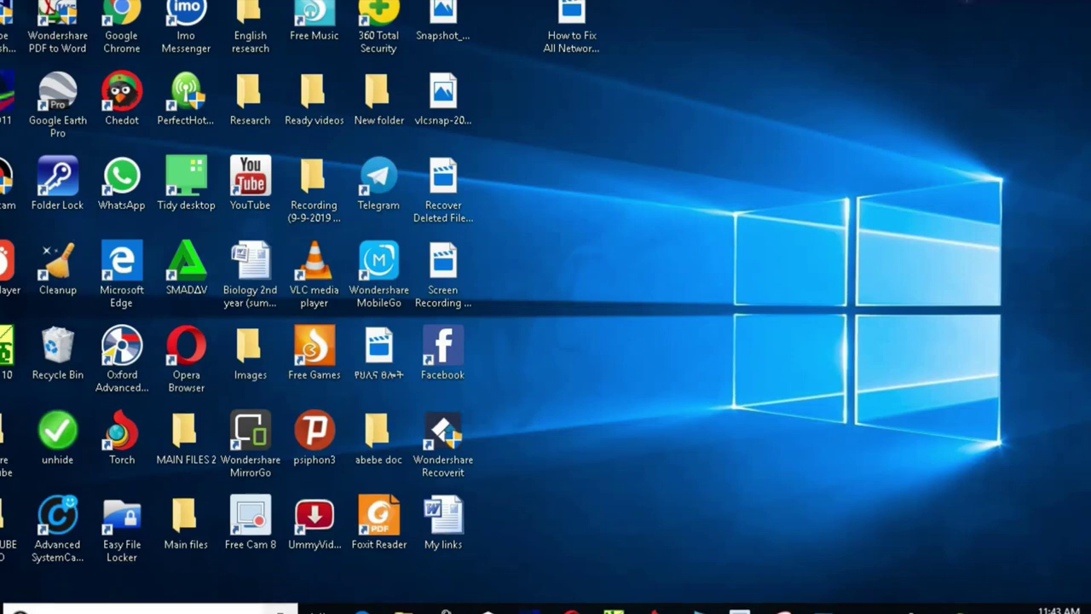
- Open Windows Settings in a maximized window and go to the Network & Internet status page
{"action": "left_click", "coordinate": [149, 608]}
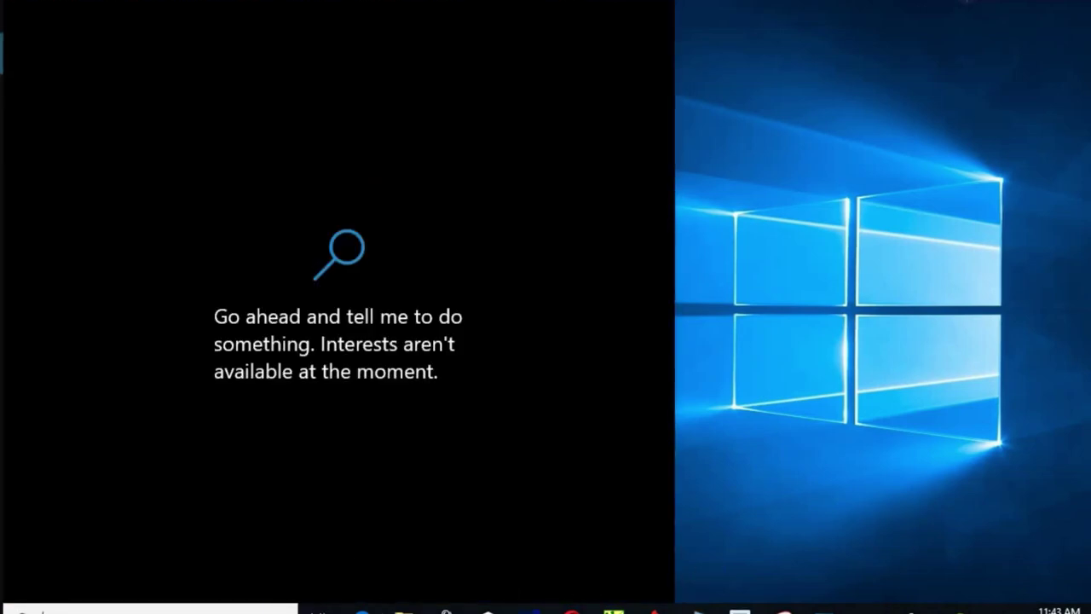
{"action": "type", "text": "sett"}
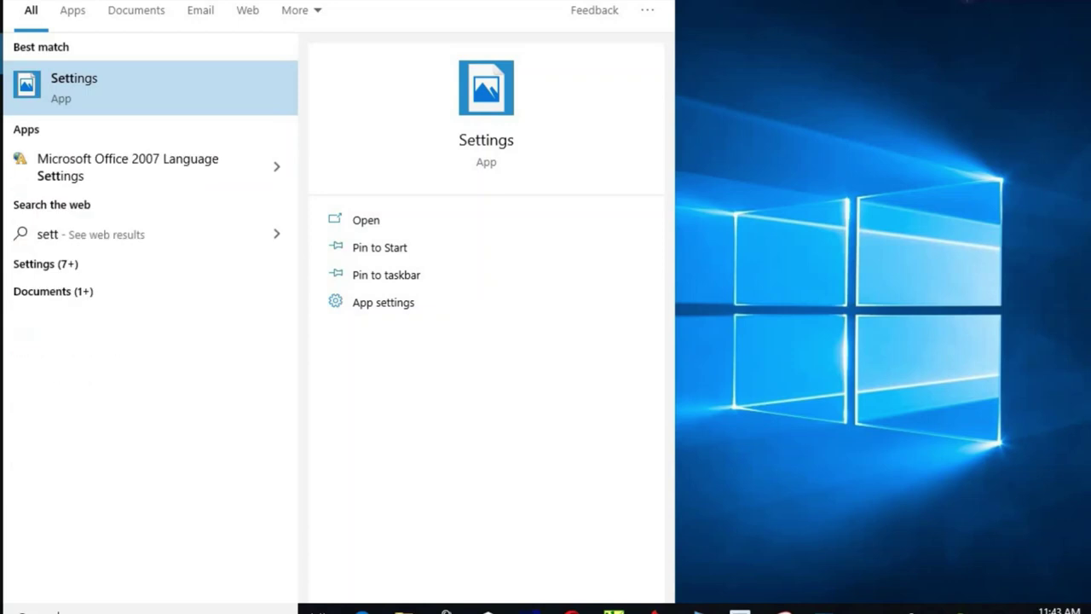
{"action": "key", "text": "Return"}
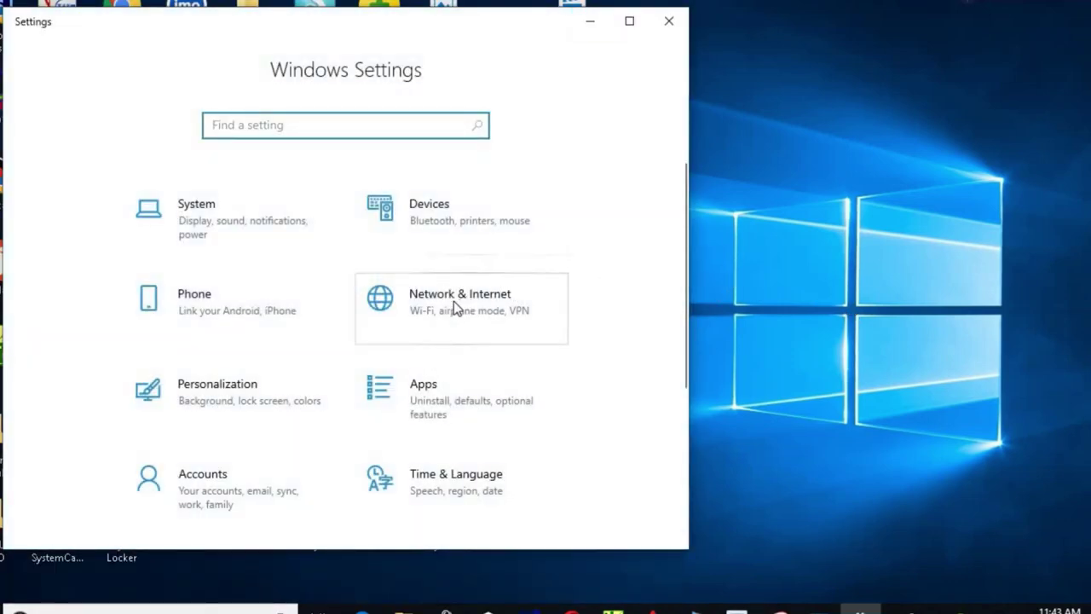
{"action": "left_click", "coordinate": [628, 23]}
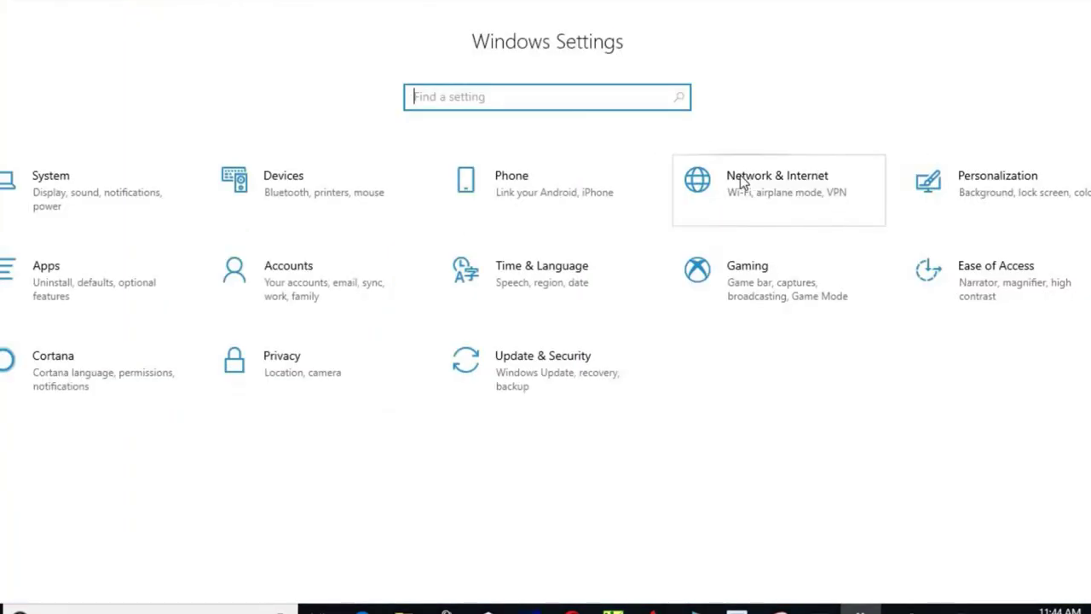
{"action": "left_click", "coordinate": [795, 183]}
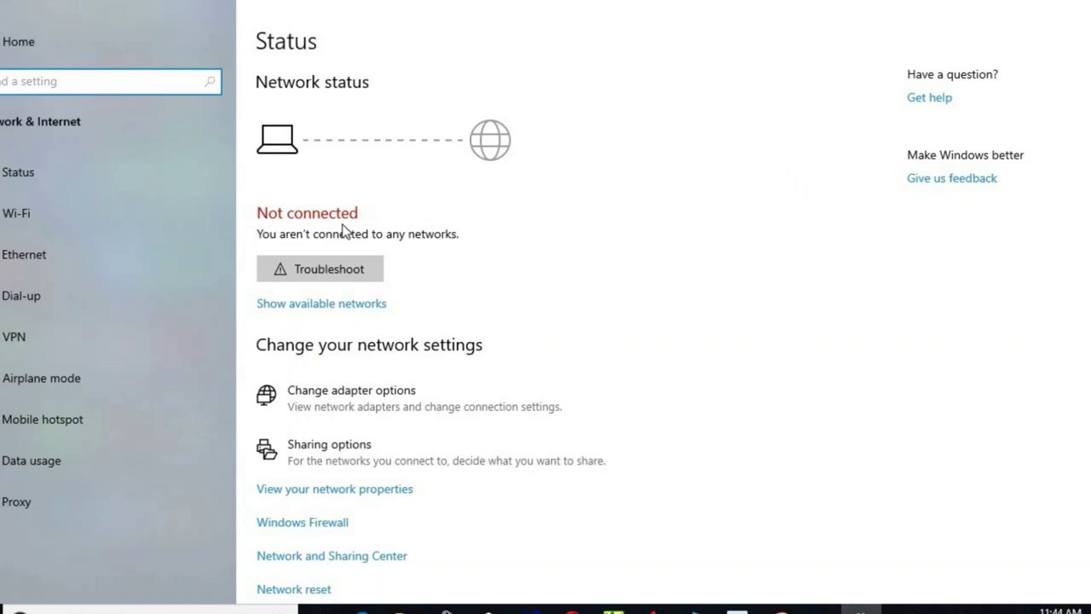
- Run the network troubleshooter from the status page, then dismiss the diagnostics and return to the desktop
{"action": "left_click", "coordinate": [329, 271]}
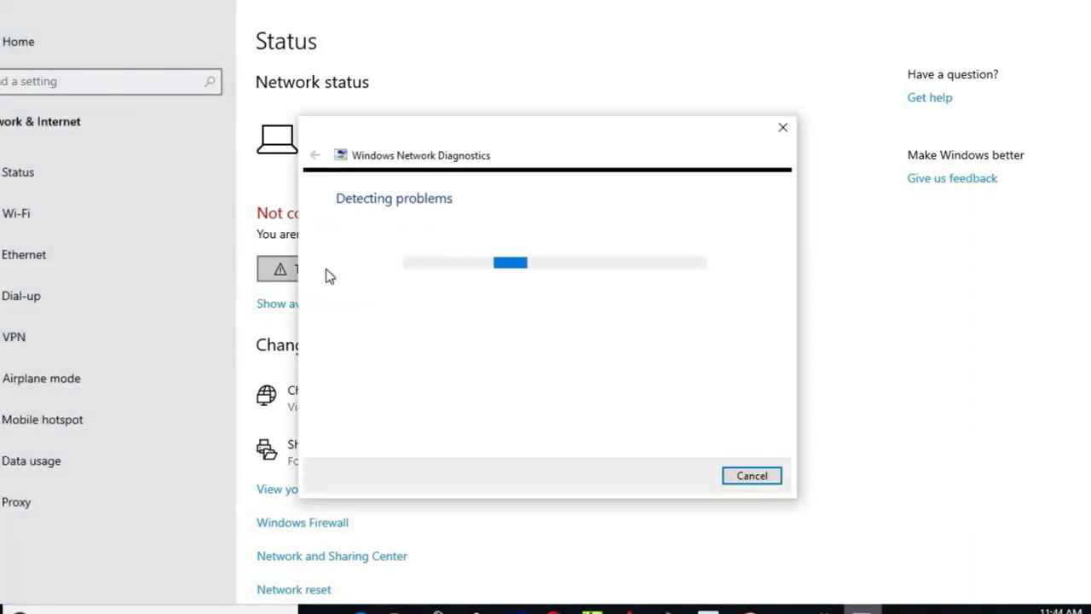
{"action": "left_click", "coordinate": [752, 477]}
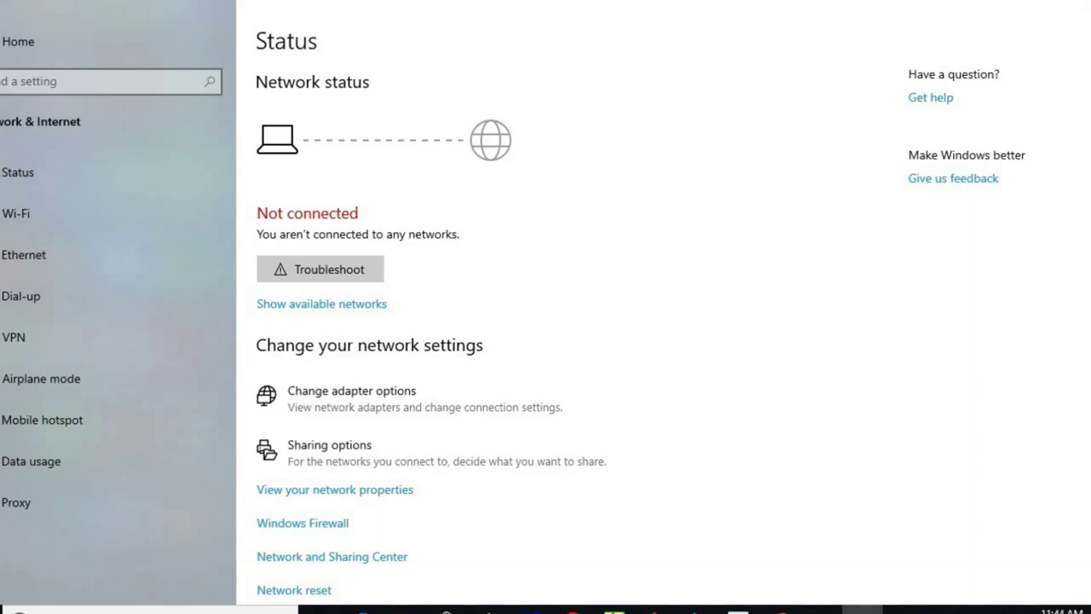
{"action": "key", "text": "super+d"}
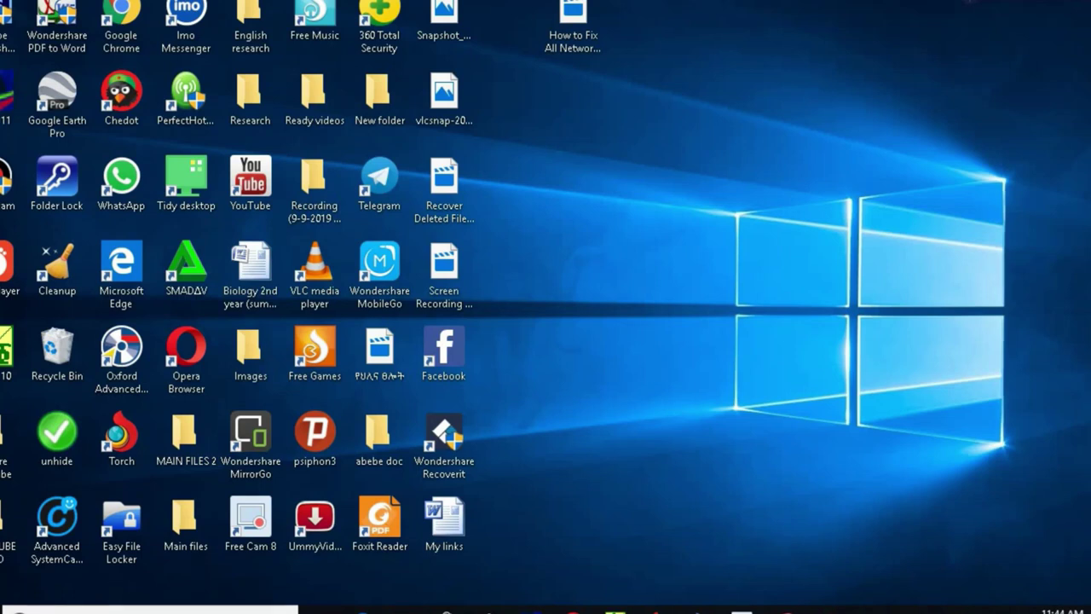
- Search Windows for Command Prompt and run it as administrator
{"action": "left_click", "coordinate": [154, 610]}
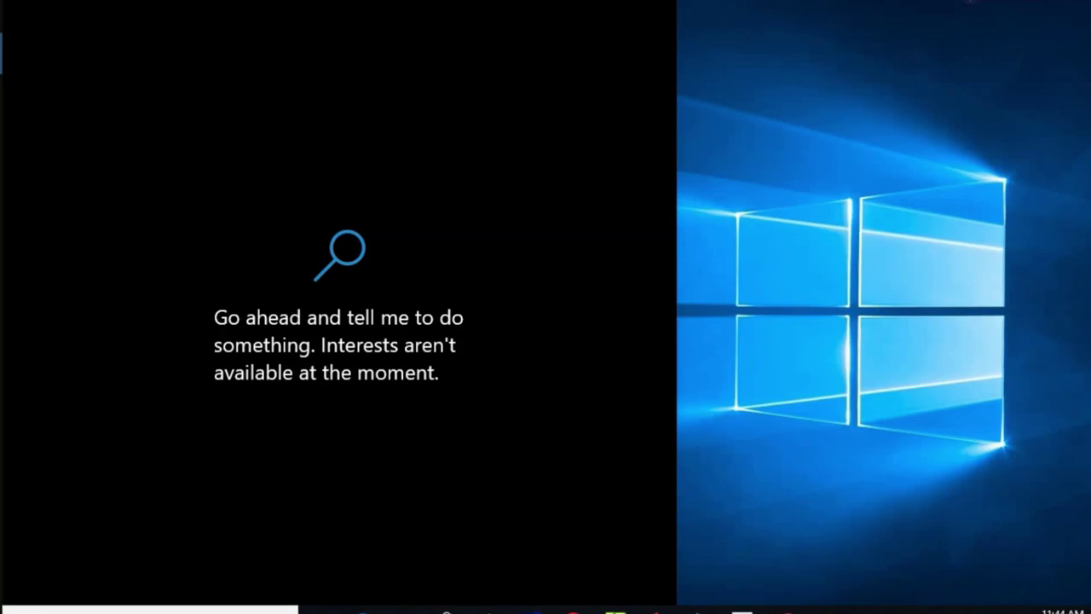
{"action": "type", "text": "com"}
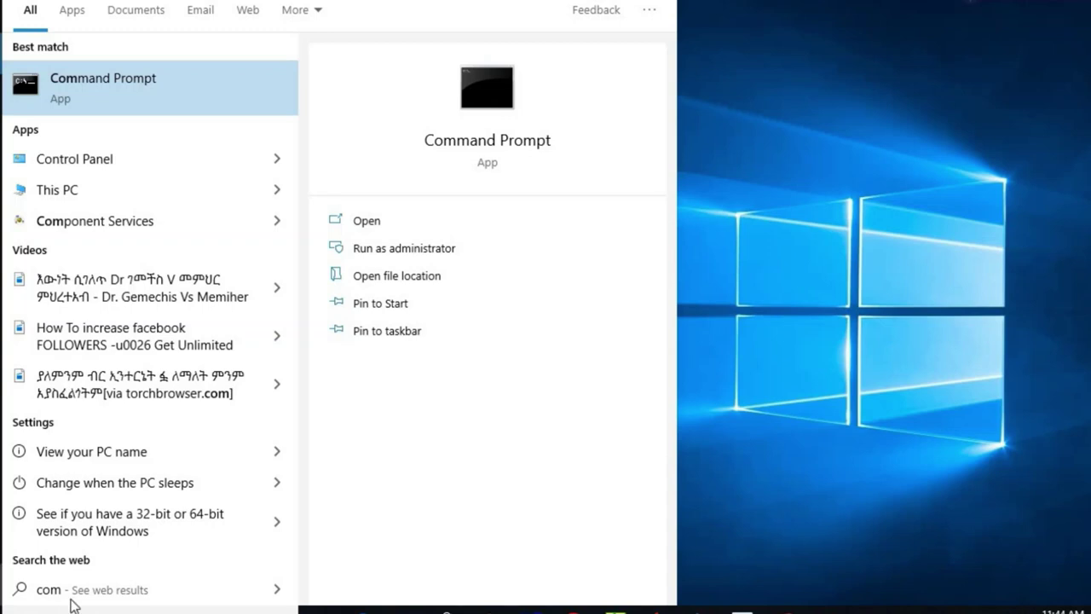
{"action": "right_click", "coordinate": [118, 82]}
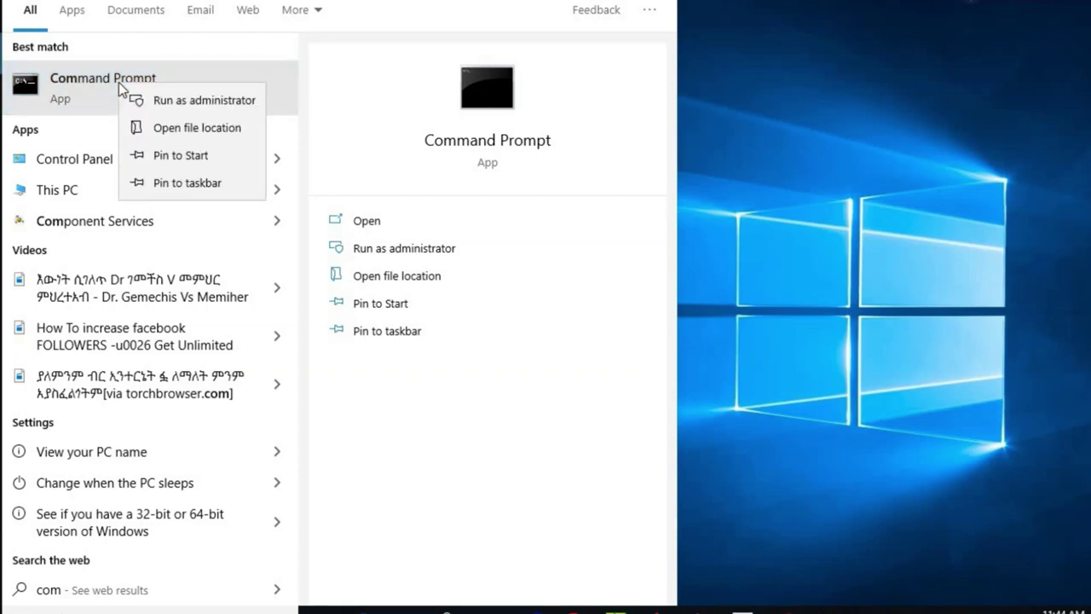
{"action": "left_click", "coordinate": [203, 102]}
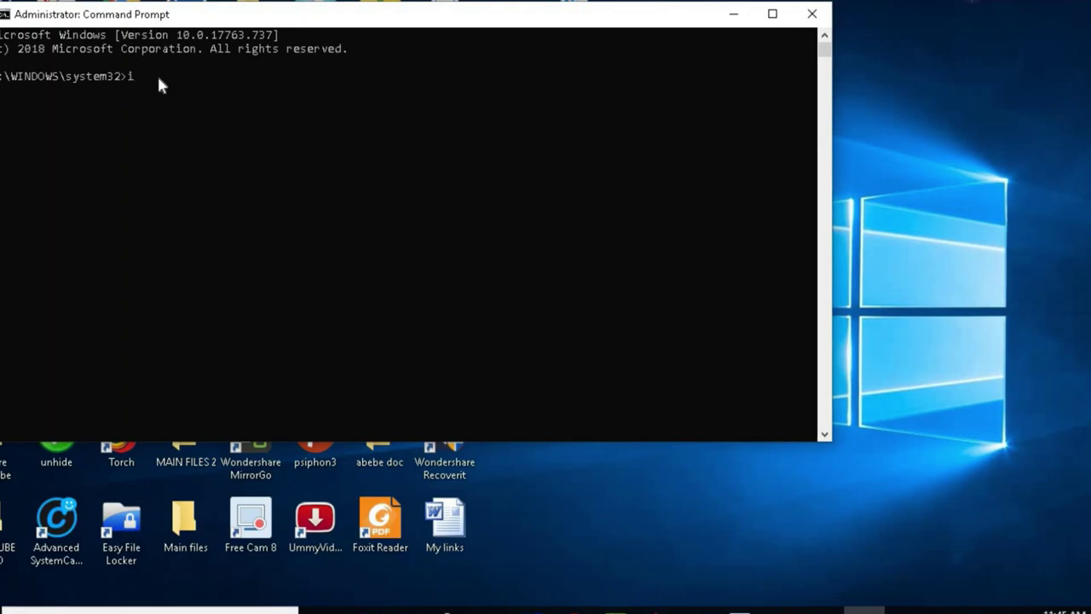
- Flush the DNS cache by running ipconfig/flushdns and close the Command Prompt
{"action": "type", "text": "nfig"}
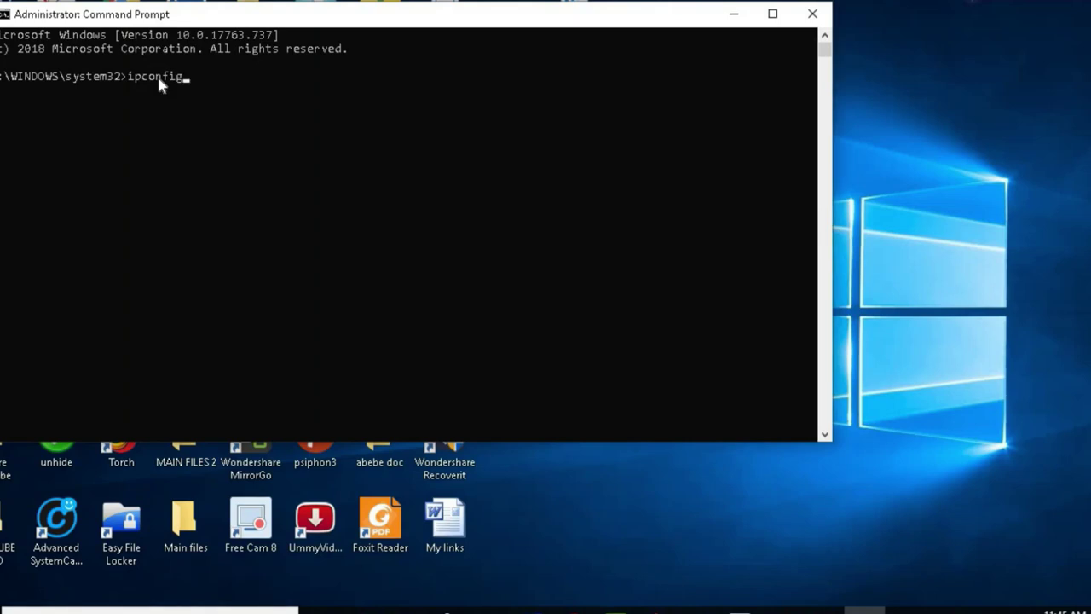
{"action": "type", "text": "/"}
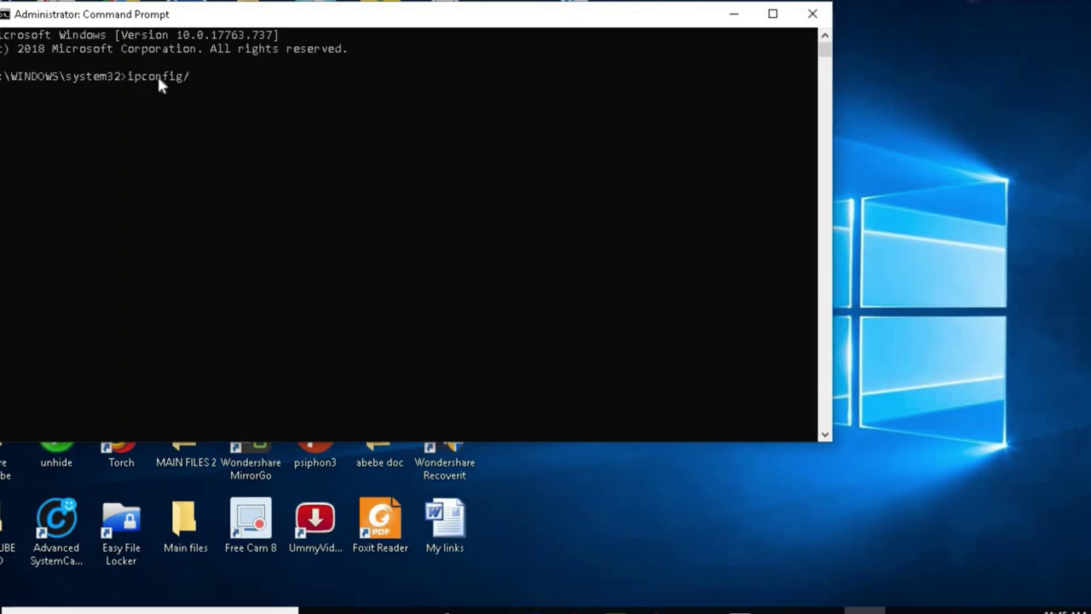
{"action": "type", "text": "fl"}
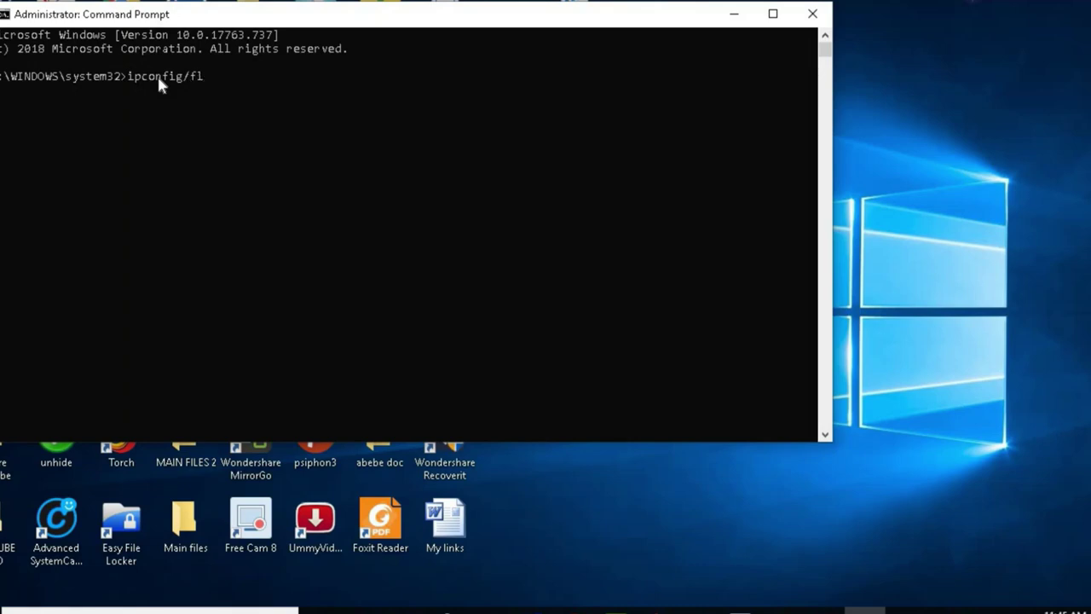
{"action": "type", "text": "ushdns"}
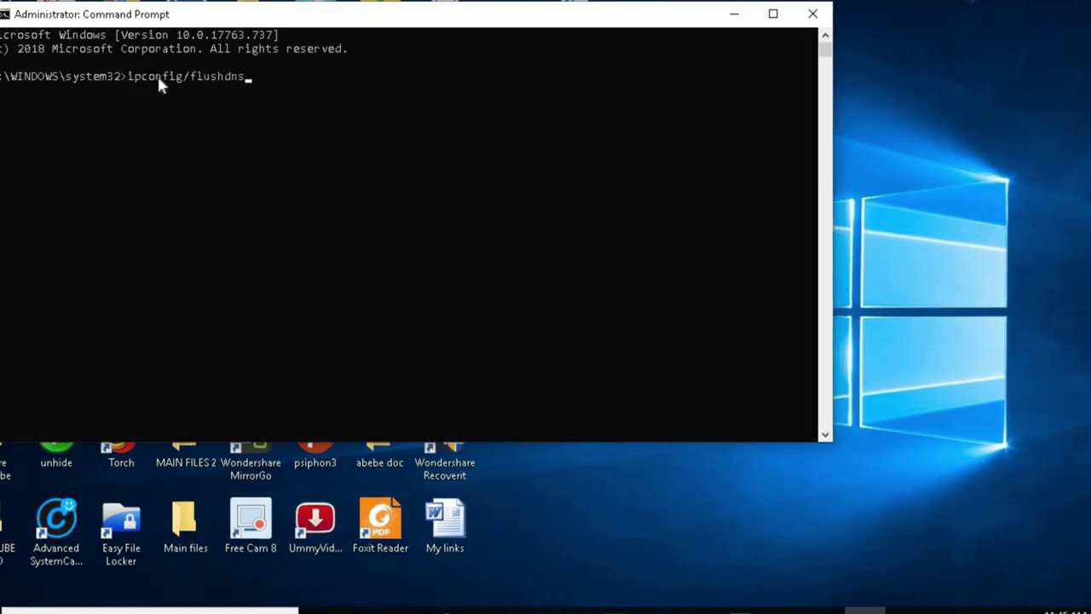
{"action": "key", "text": "Return"}
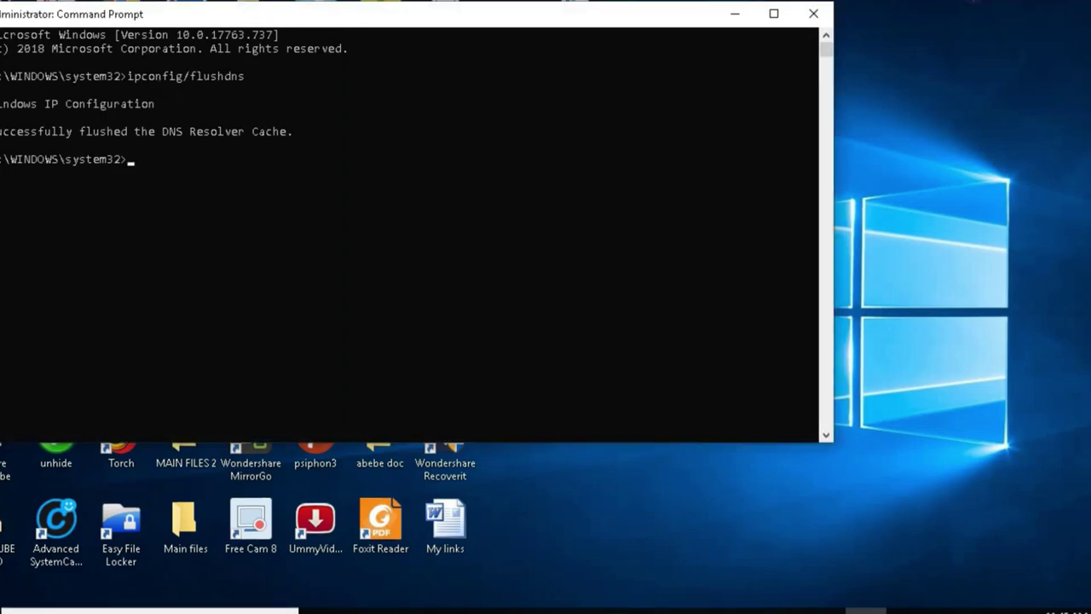
{"action": "left_click", "coordinate": [820, 14]}
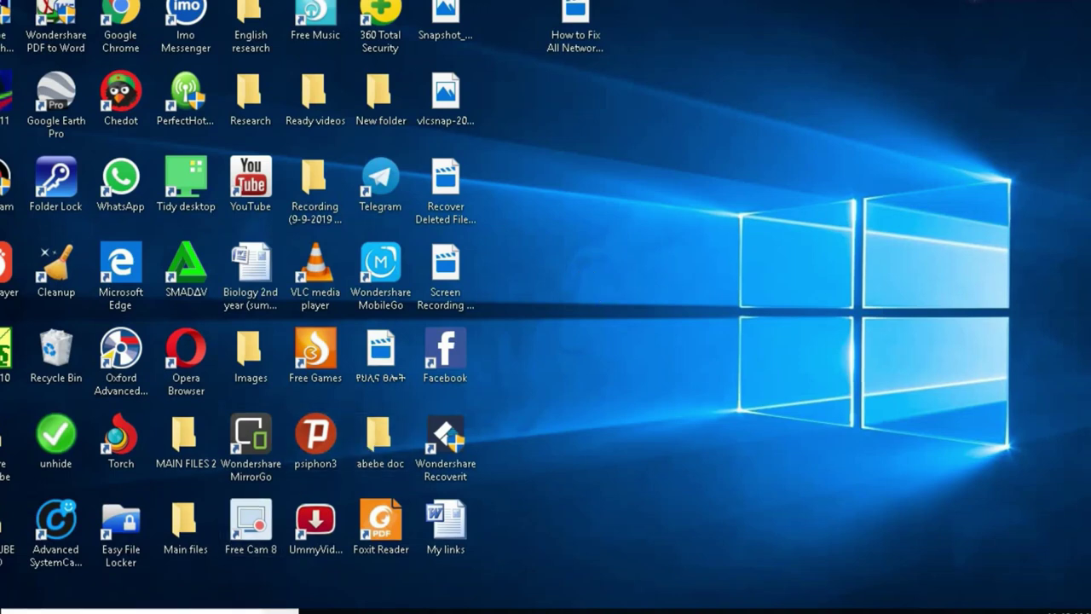
{"action": "key", "text": "super+s"}
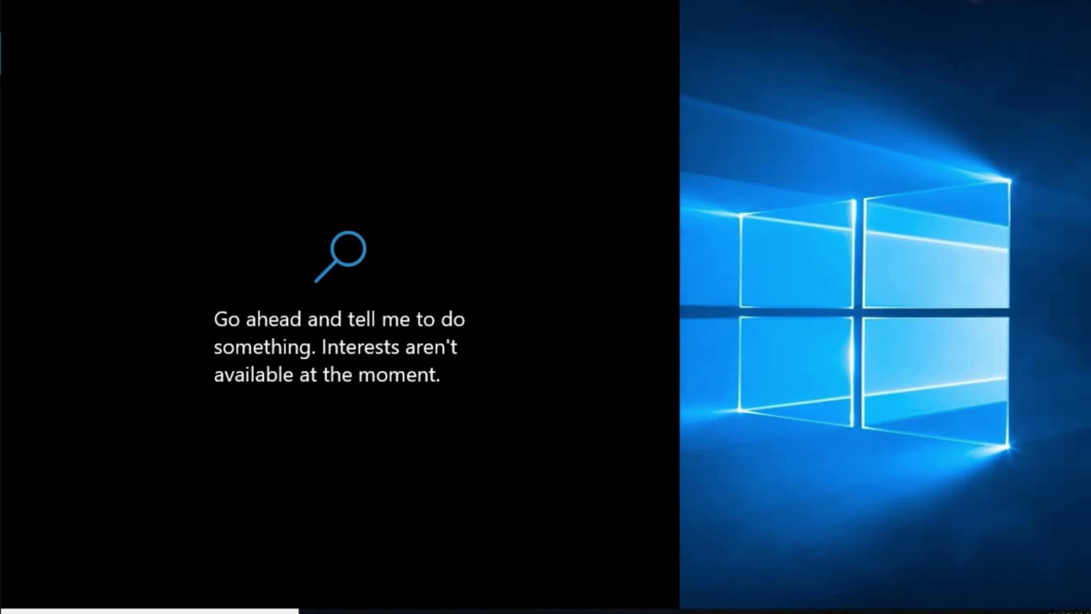
{"action": "type", "text": "mp"}
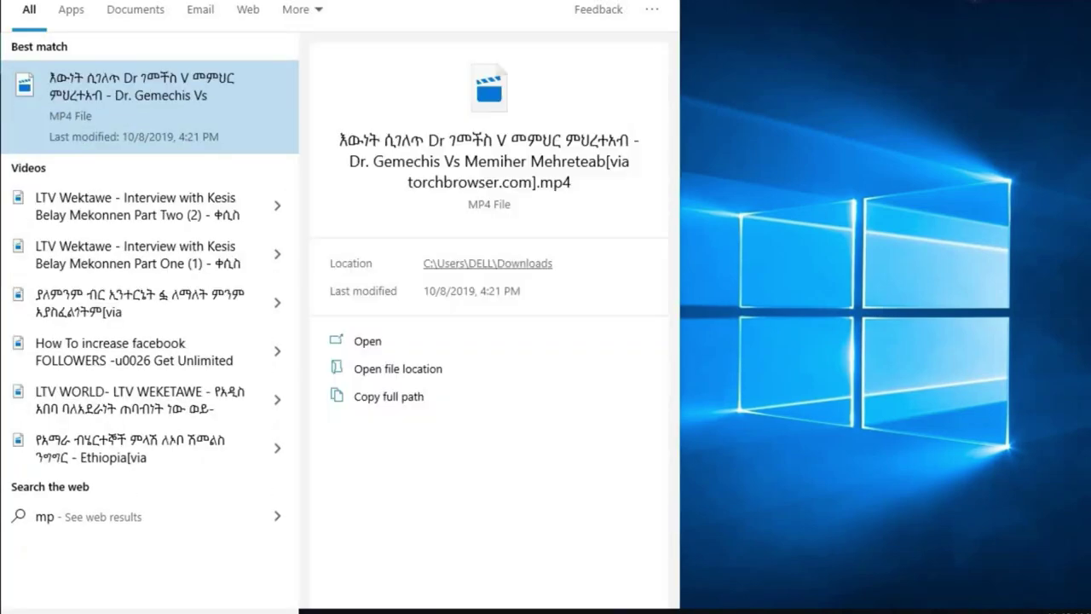
{"action": "left_click", "coordinate": [864, 271]}
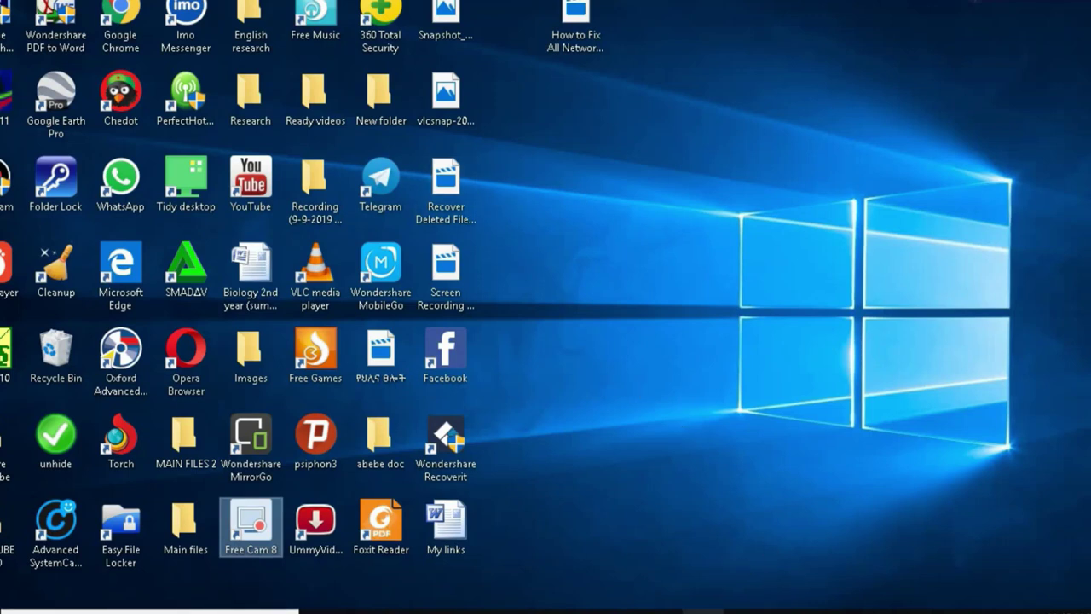
- Open Computer Management for This PC from File Explorer and display Device Manager
{"action": "key", "text": "super+e"}
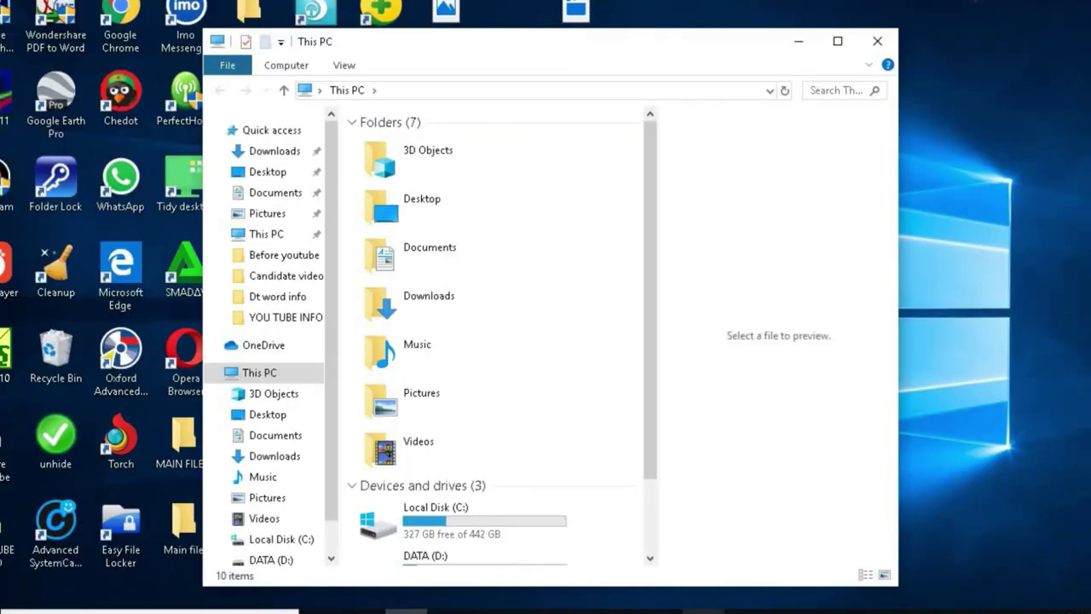
{"action": "right_click", "coordinate": [270, 378]}
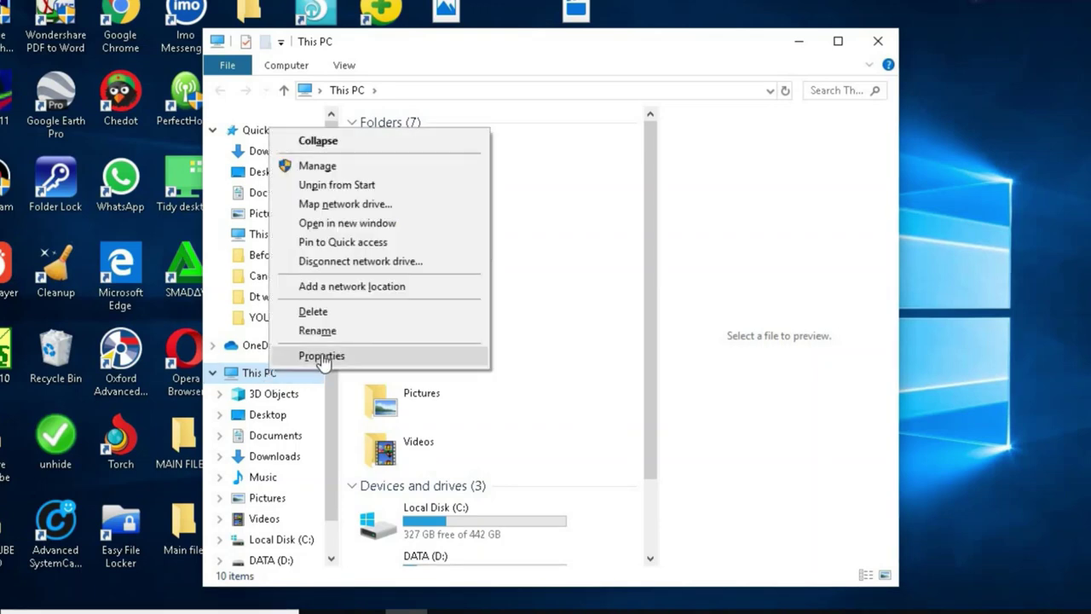
{"action": "left_click", "coordinate": [333, 167]}
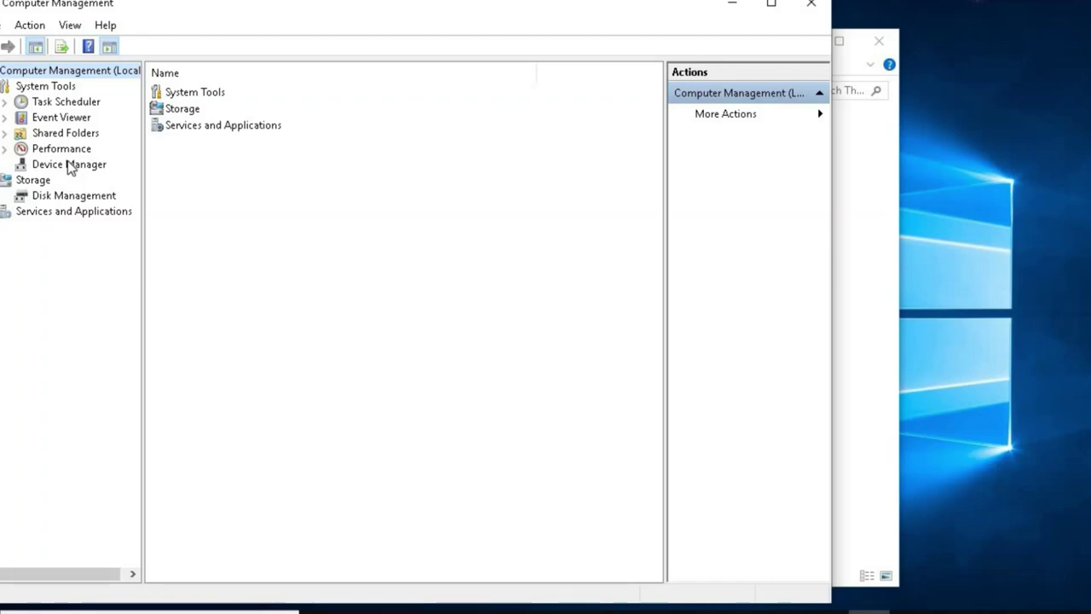
{"action": "left_click", "coordinate": [68, 165]}
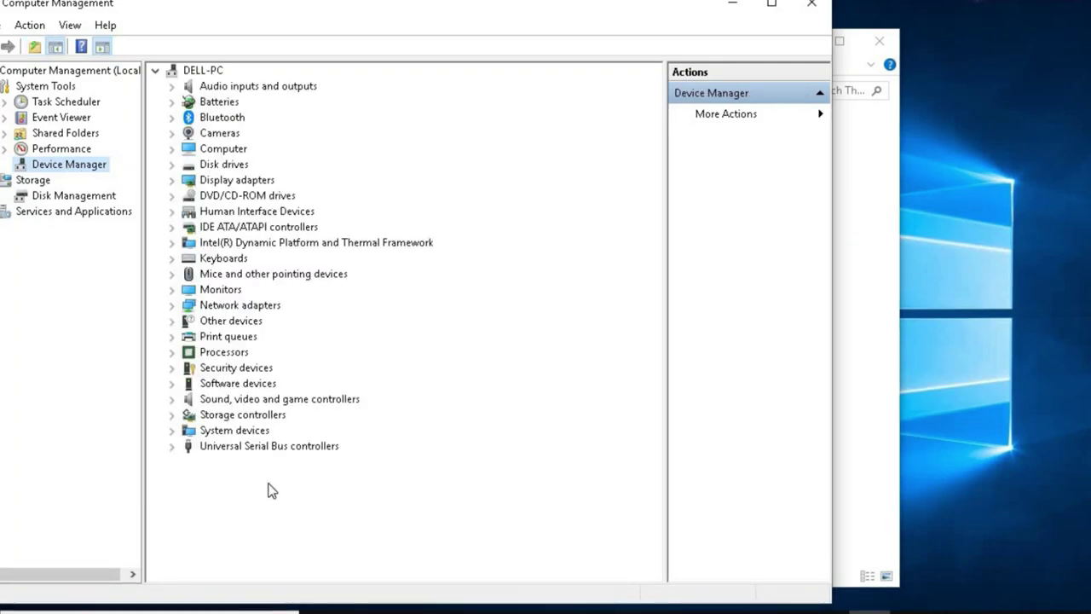
- Search automatically for updated driver software for the Intel(R) HD Graphics 620 display adapter and close the update wizard
{"action": "double_click", "coordinate": [232, 182]}
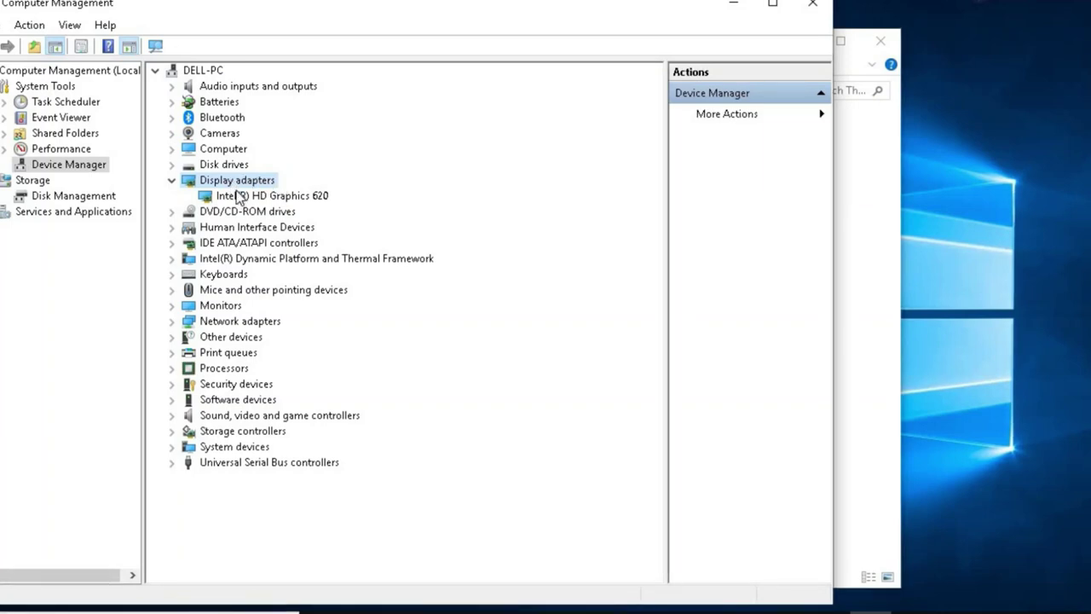
{"action": "left_click", "coordinate": [241, 197]}
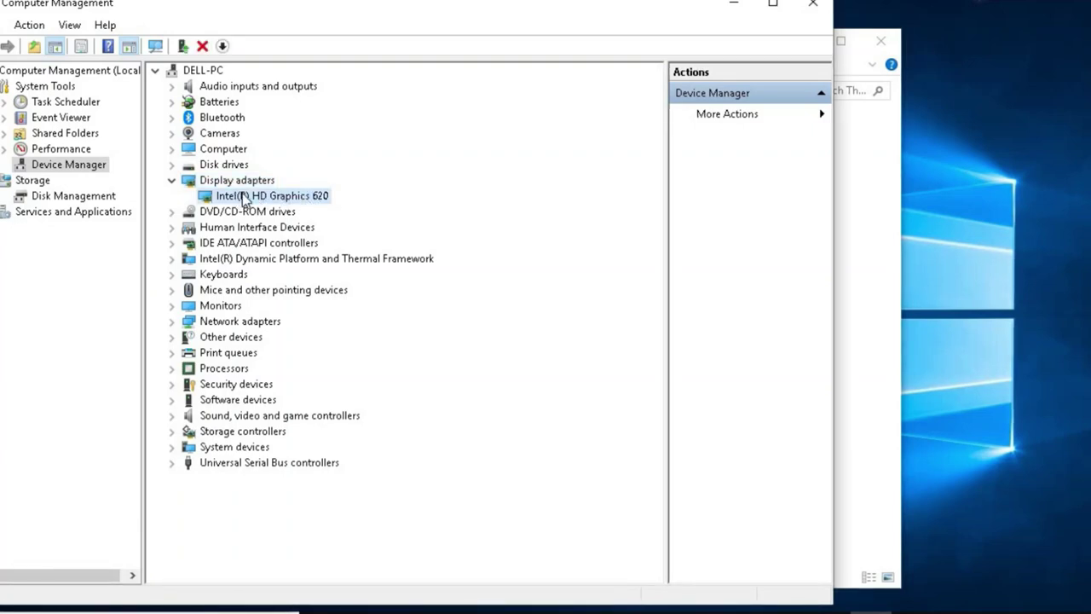
{"action": "right_click", "coordinate": [244, 196]}
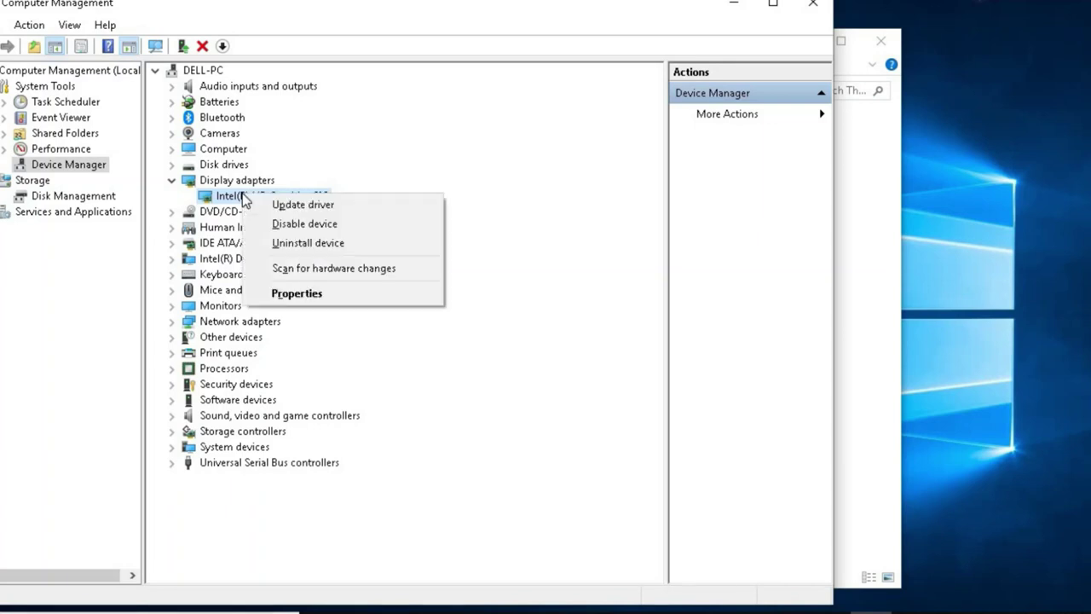
{"action": "left_click", "coordinate": [327, 207]}
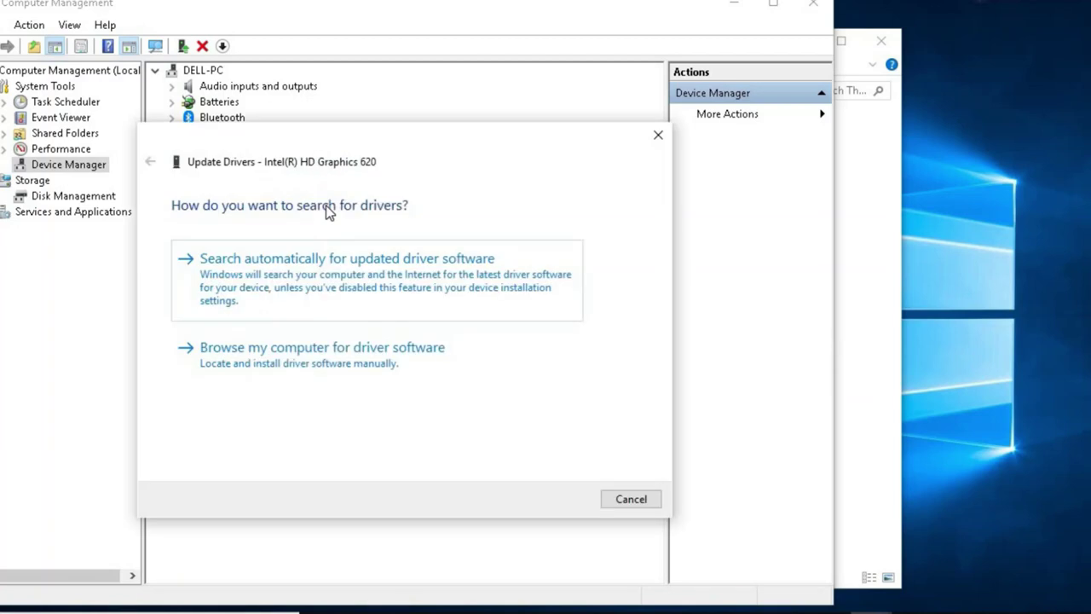
{"action": "left_click", "coordinate": [337, 287]}
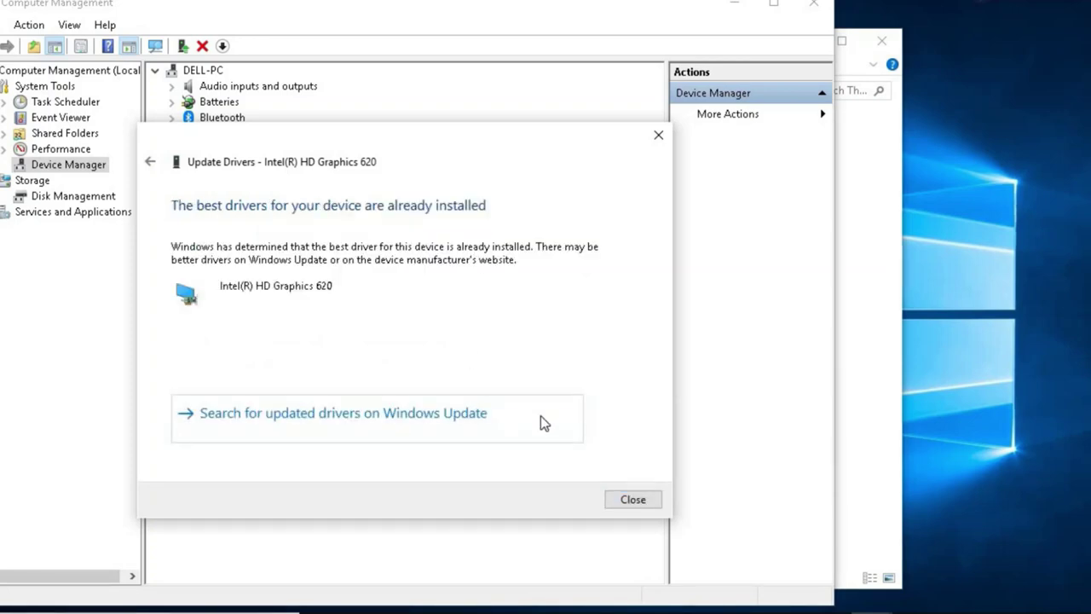
{"action": "left_click", "coordinate": [632, 500]}
- Close the File Explorer and Computer Management windows
{"action": "key", "text": "alt+Tab"}
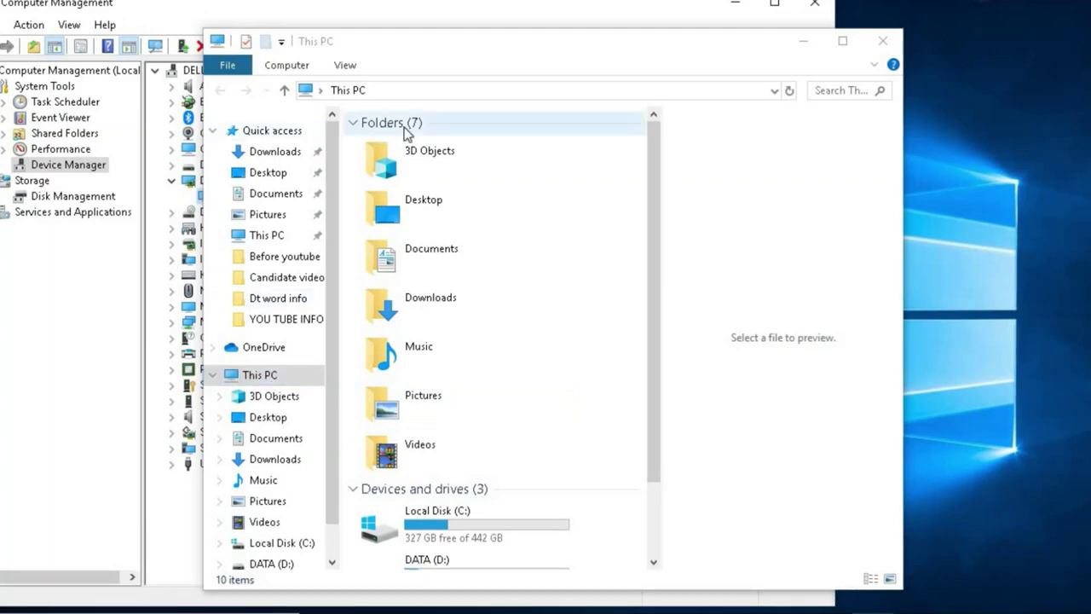
{"action": "left_click", "coordinate": [884, 39]}
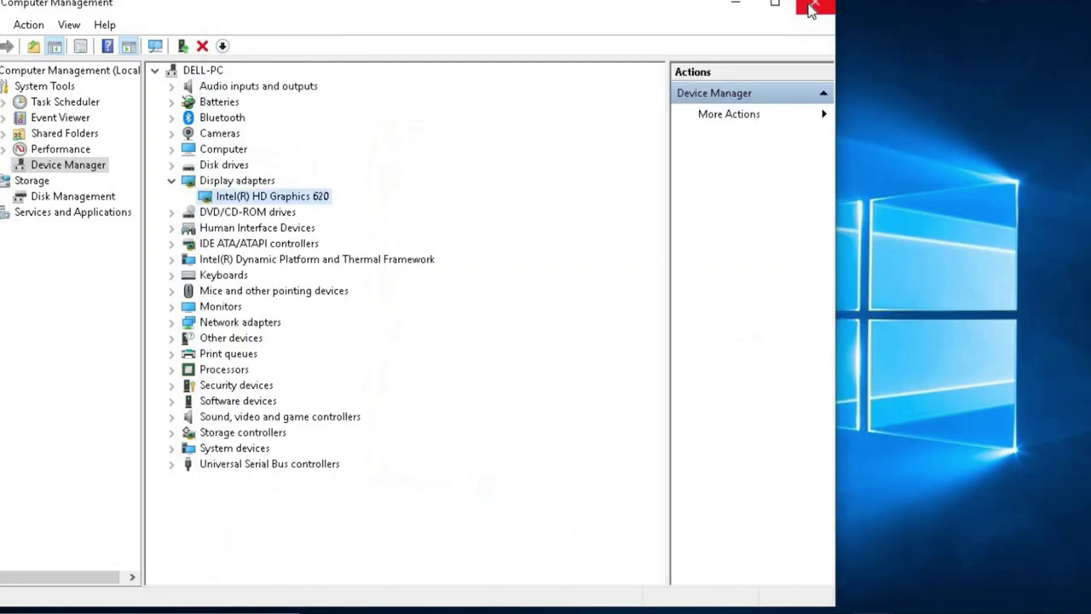
{"action": "left_click", "coordinate": [812, 8]}
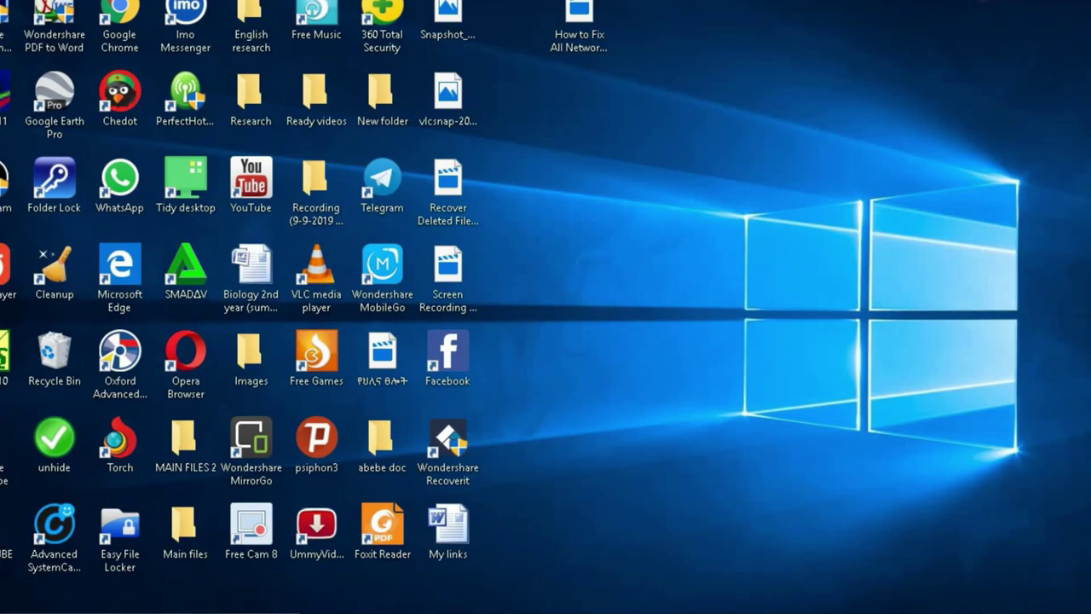
- Open the Network and Sharing Center from the Network & Internet settings and display the network adapters in Network Connections
{"action": "key", "text": "super+s"}
{"action": "type", "text": "se"}
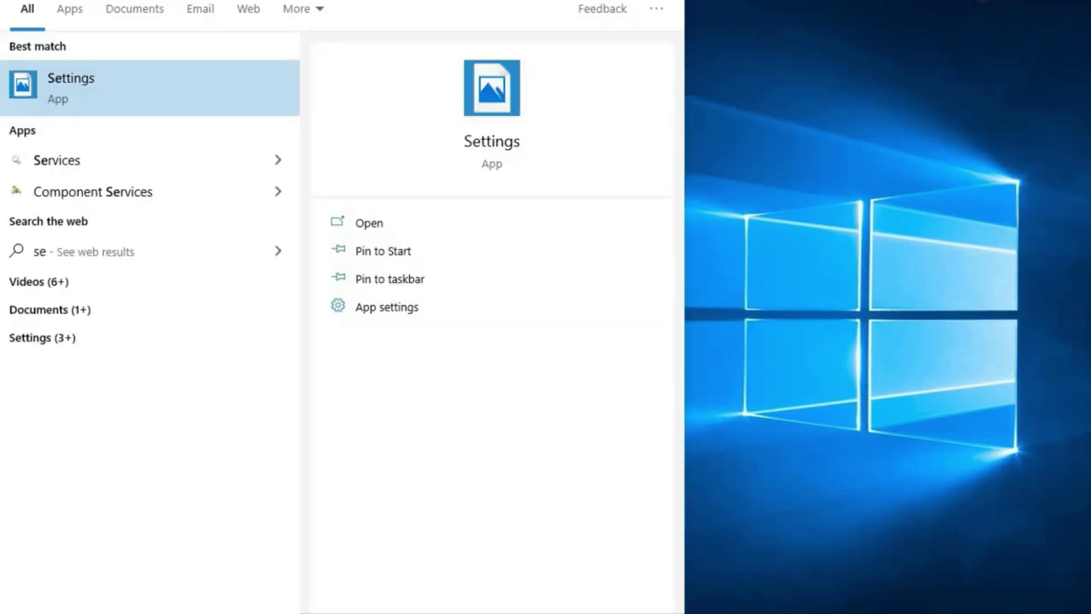
{"action": "type", "text": "t"}
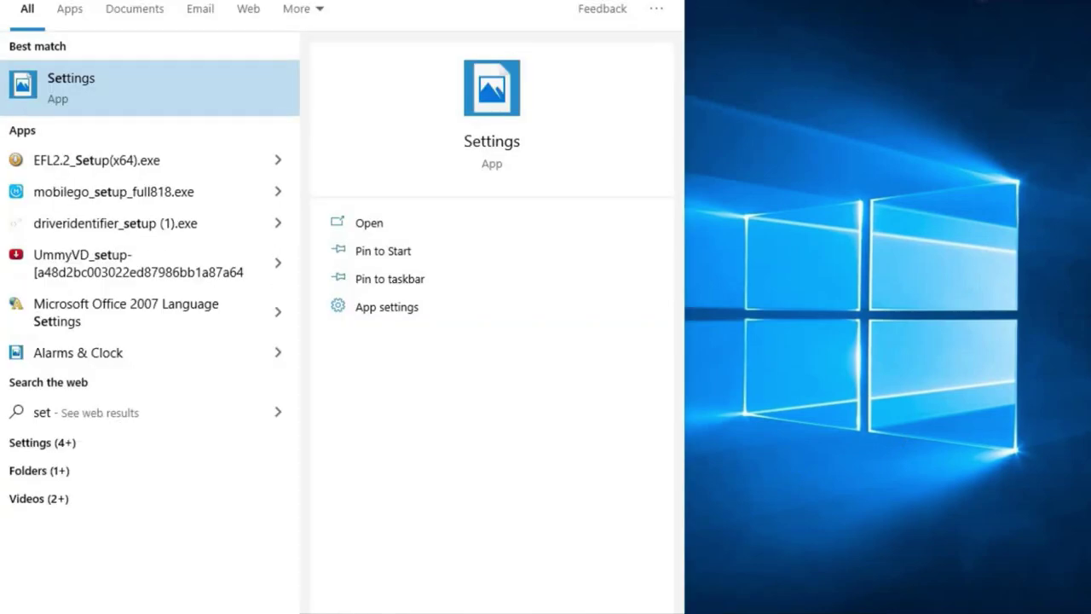
{"action": "left_click", "coordinate": [115, 86]}
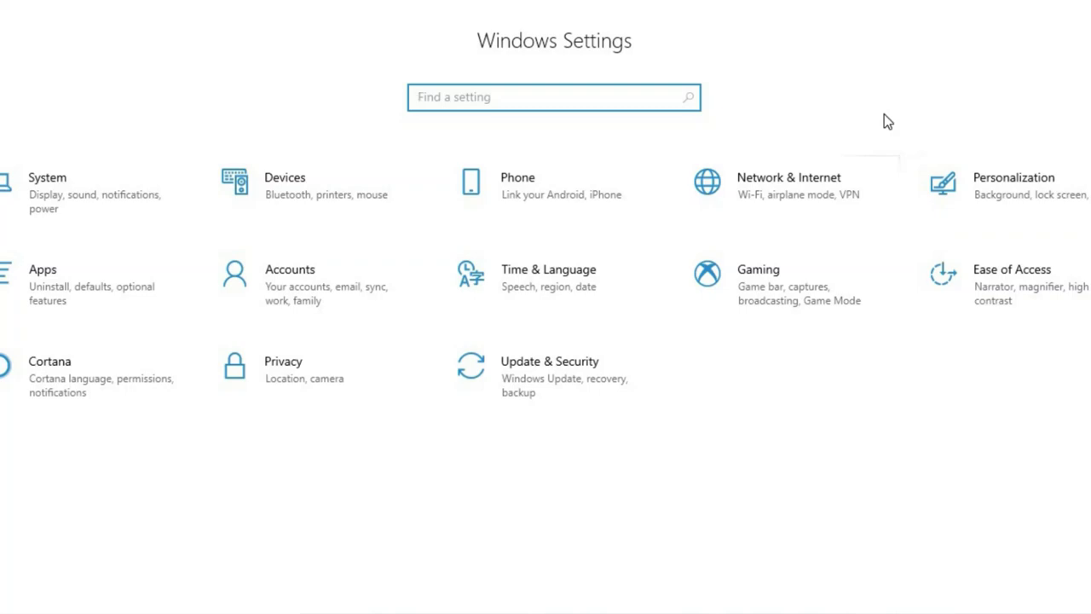
{"action": "left_click", "coordinate": [793, 197]}
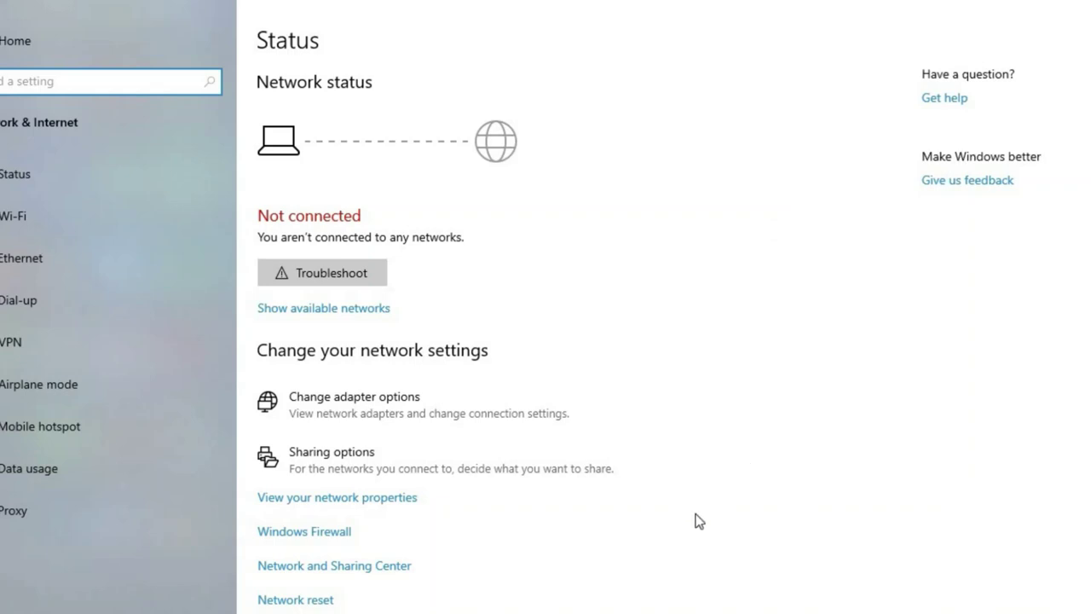
{"action": "left_click", "coordinate": [320, 571]}
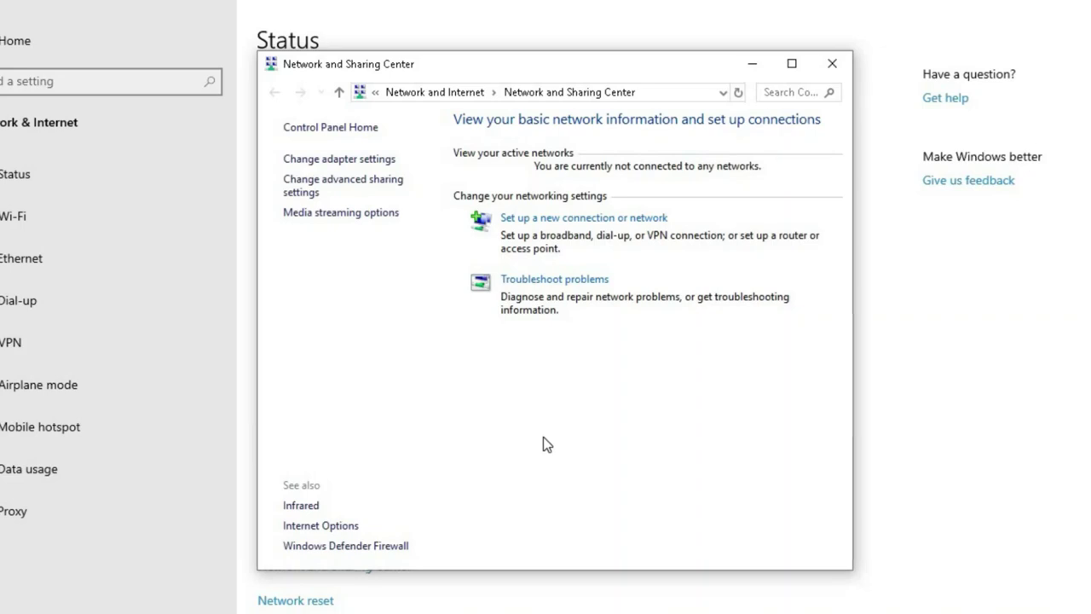
{"action": "left_click", "coordinate": [361, 162]}
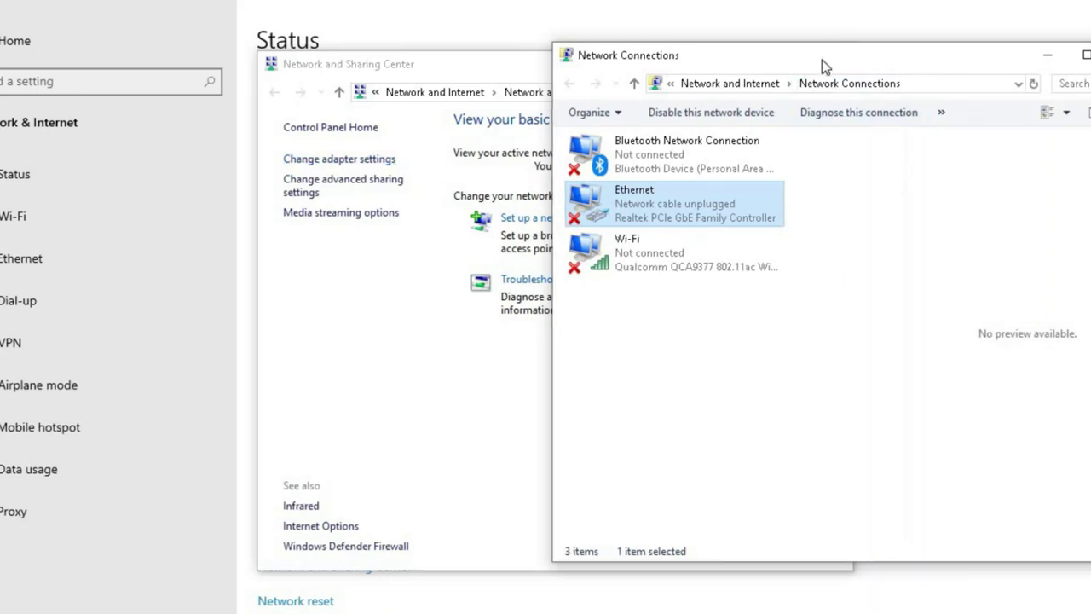
{"action": "left_click_drag", "start_coordinate": [822, 59], "coordinate": [587, 61]}
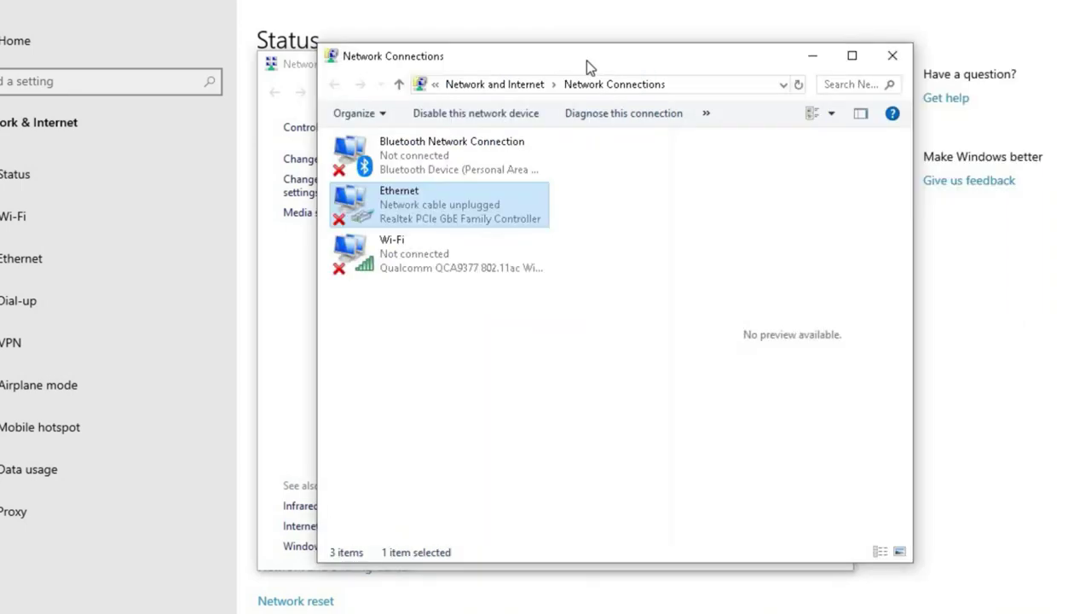
- Open the Internet Protocol Version 4 (TCP/IPv4) properties of the Ethernet adapter
{"action": "right_click", "coordinate": [483, 208]}
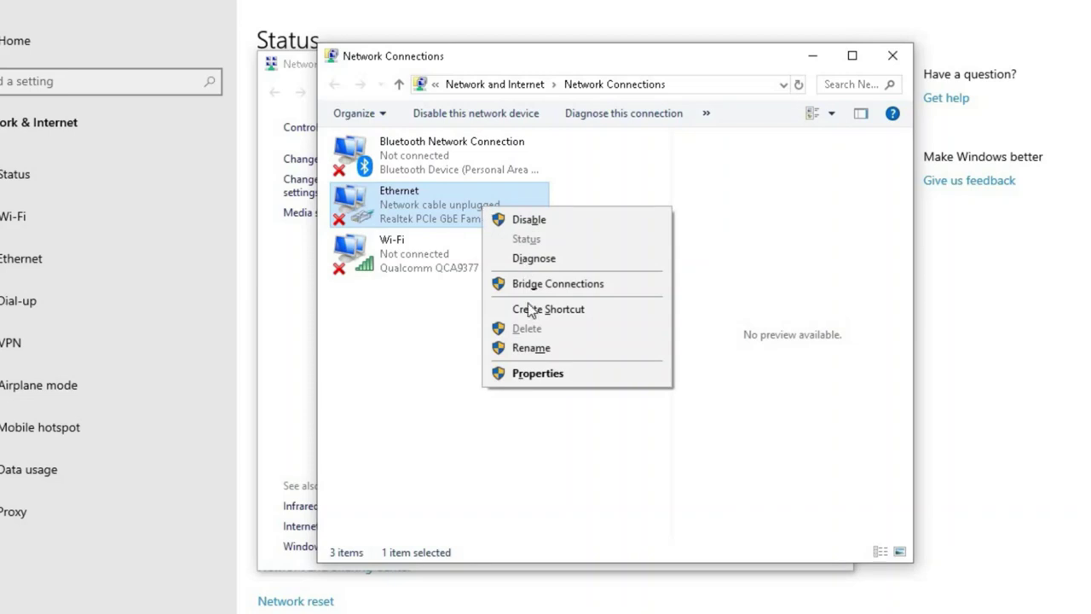
{"action": "left_click", "coordinate": [535, 375]}
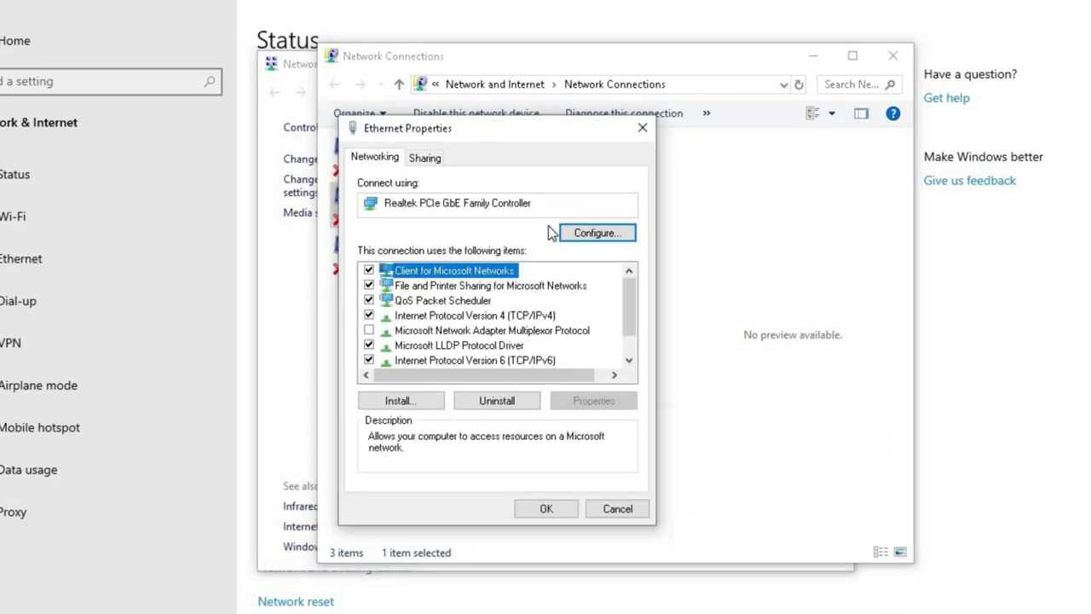
{"action": "left_click", "coordinate": [471, 317]}
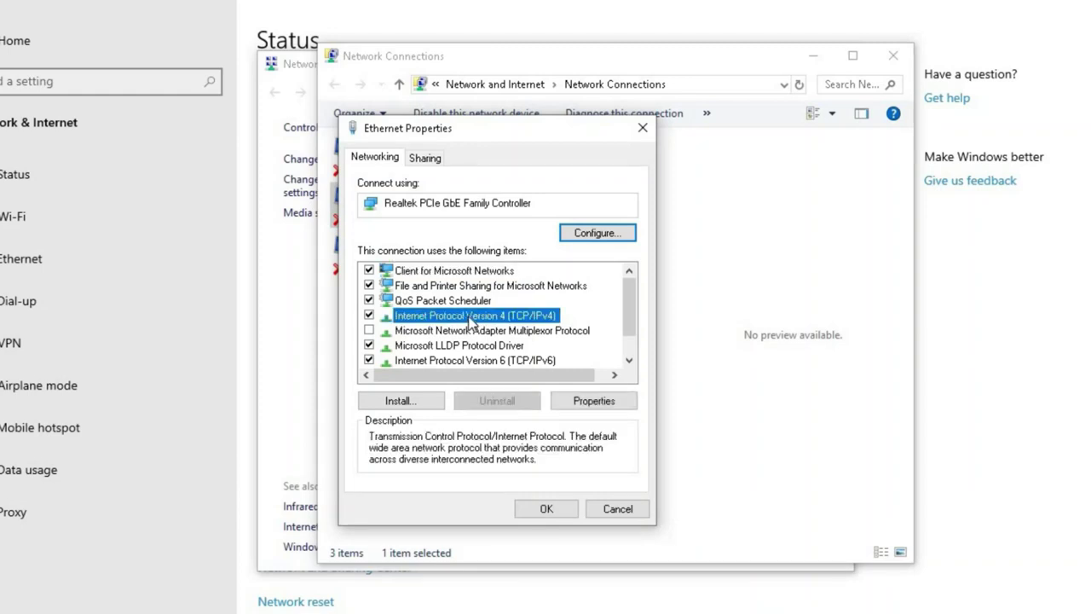
{"action": "left_click", "coordinate": [601, 403]}
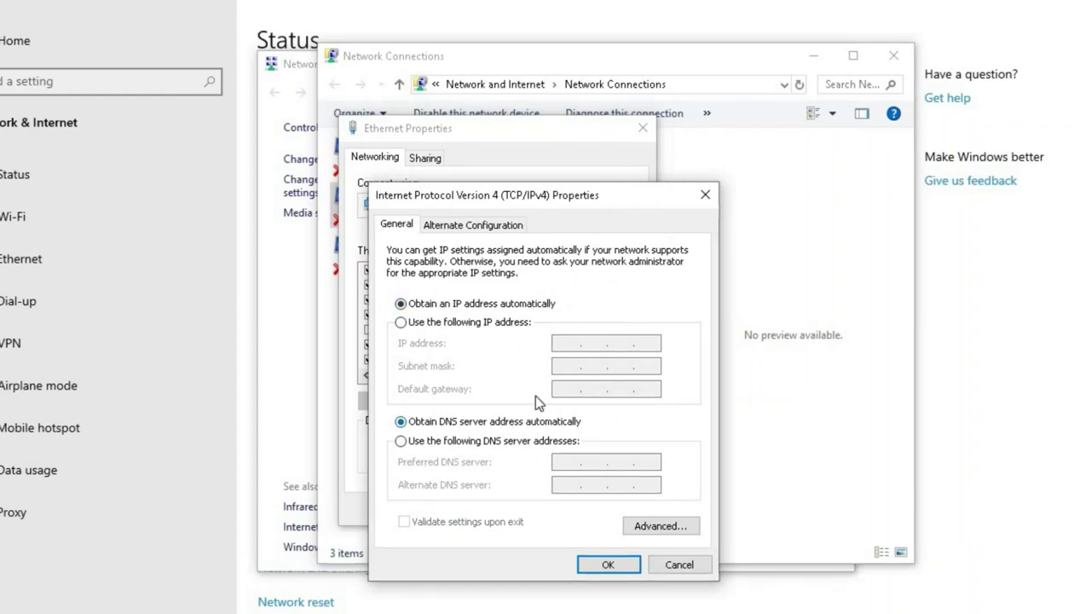
- Switch to manually specified DNS server addresses and set the preferred DNS server to 8.8.8.8
{"action": "left_click", "coordinate": [401, 443]}
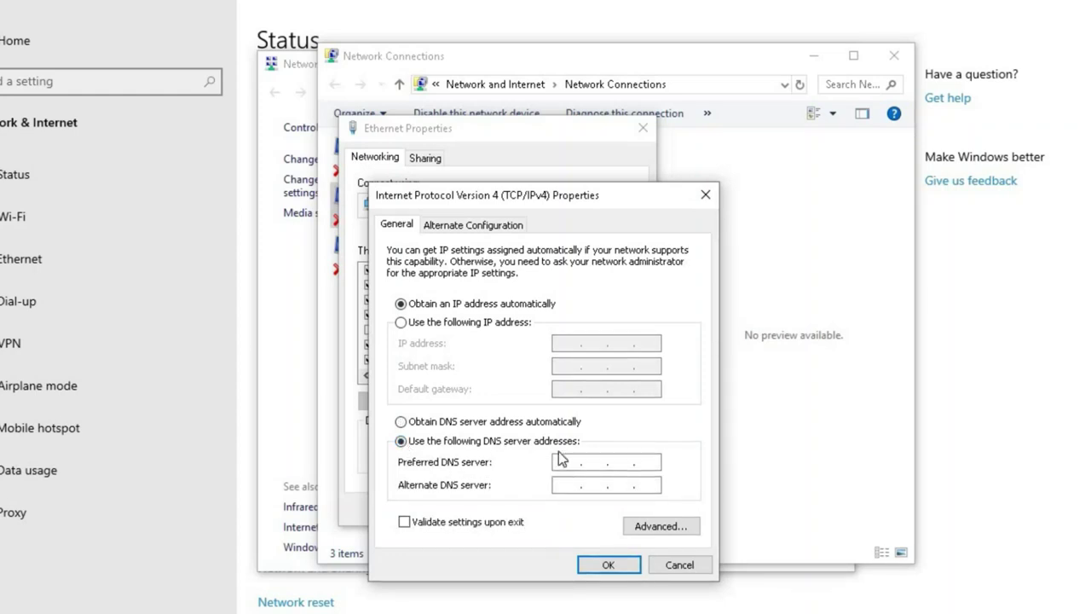
{"action": "type", "text": "88 . . ."}
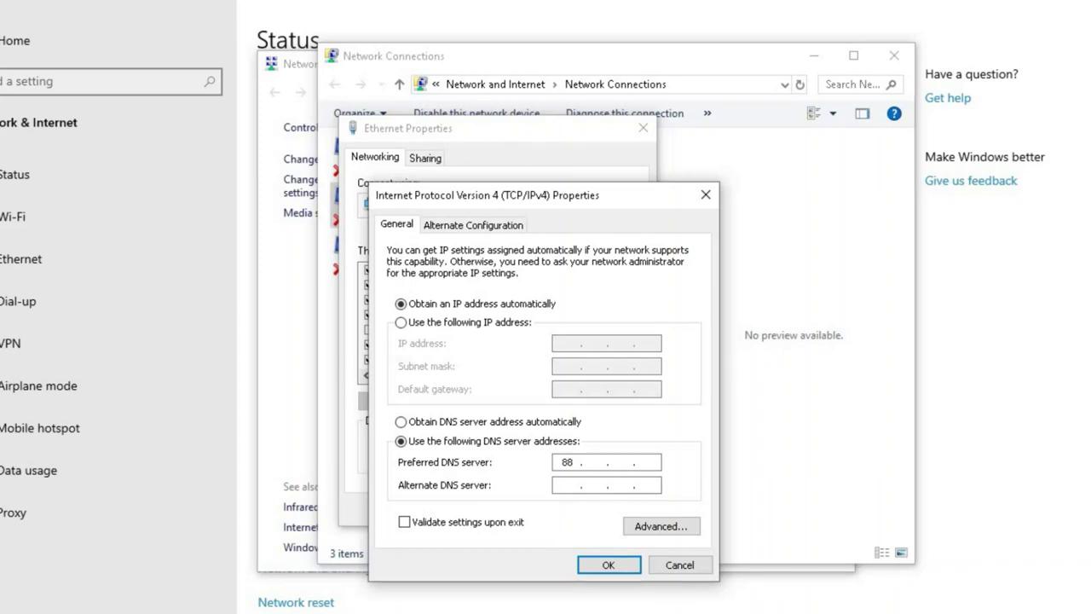
{"action": "key", "text": "BackSpace"}
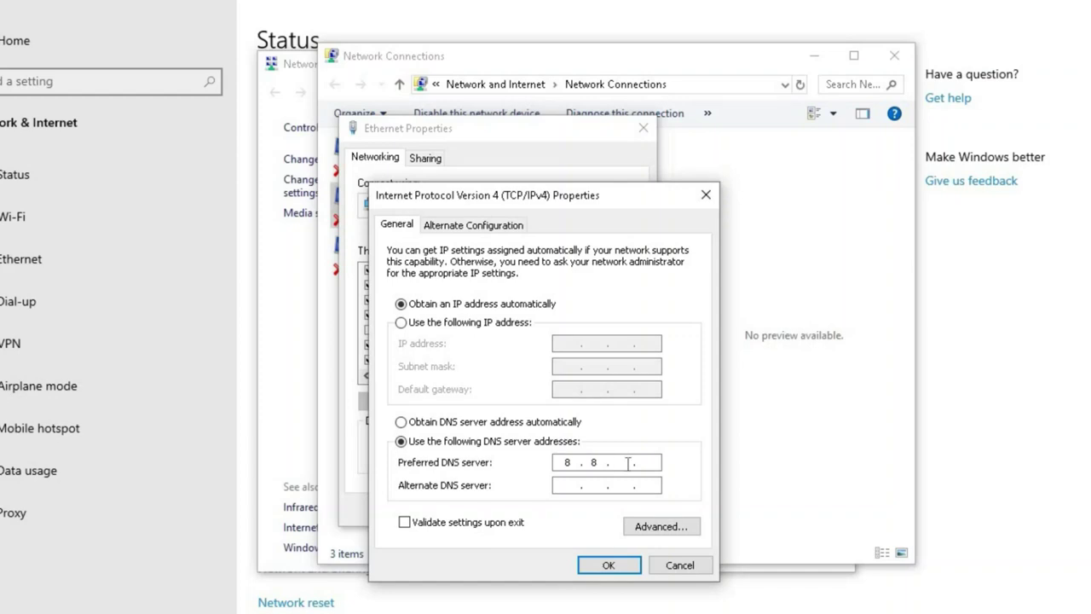
{"action": "type", "text": "8.8"}
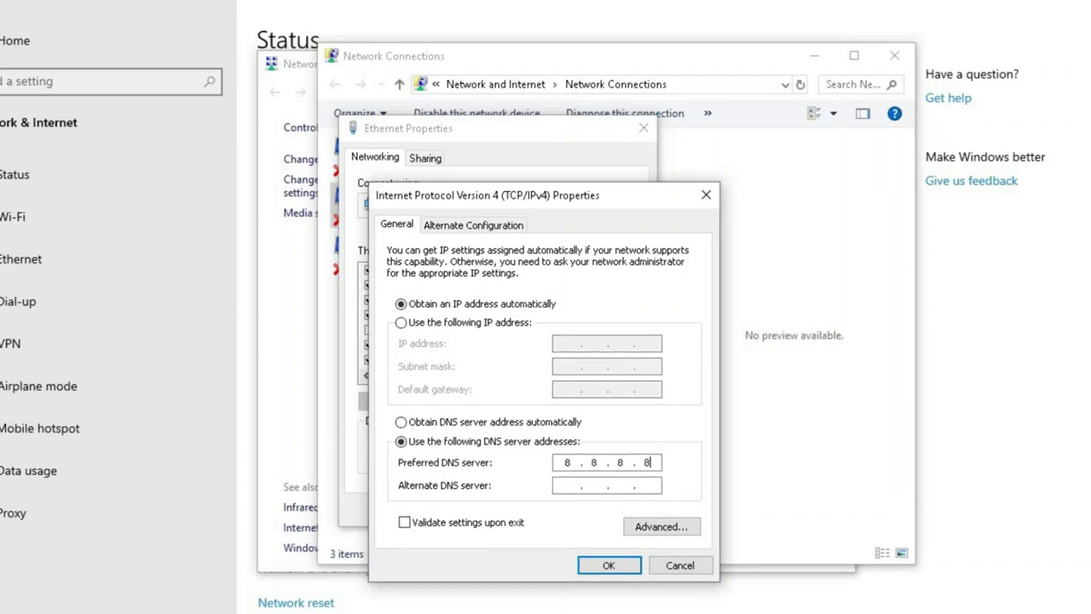
- Set the alternate DNS server to 8.8.4.4
{"action": "left_click", "coordinate": [570, 485]}
{"action": "type", "text": "8 . "}
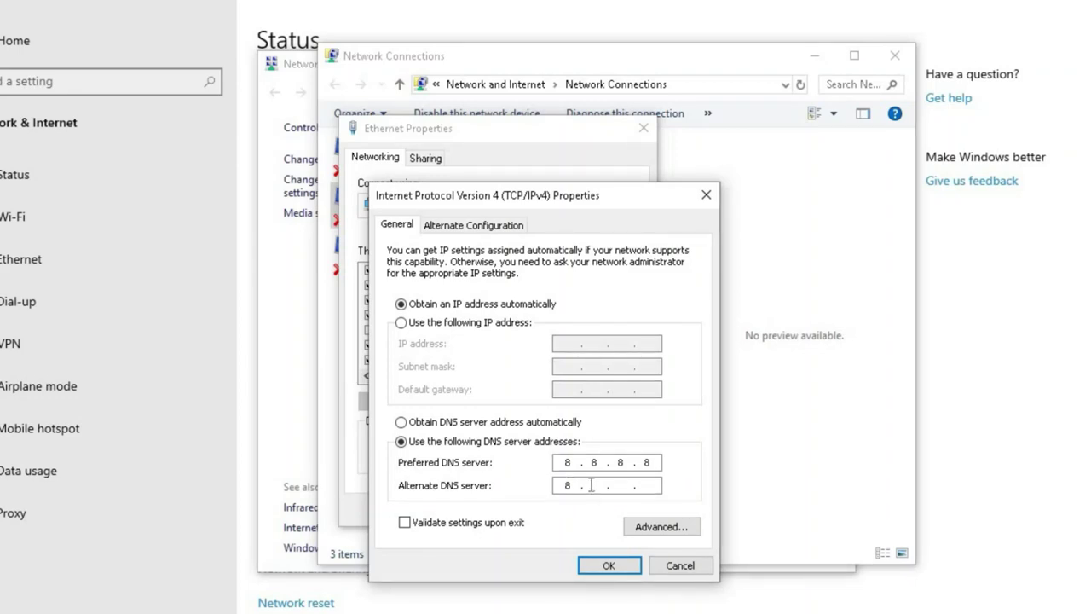
{"action": "type", "text": "8 . ."}
{"action": "left_click", "coordinate": [625, 485]}
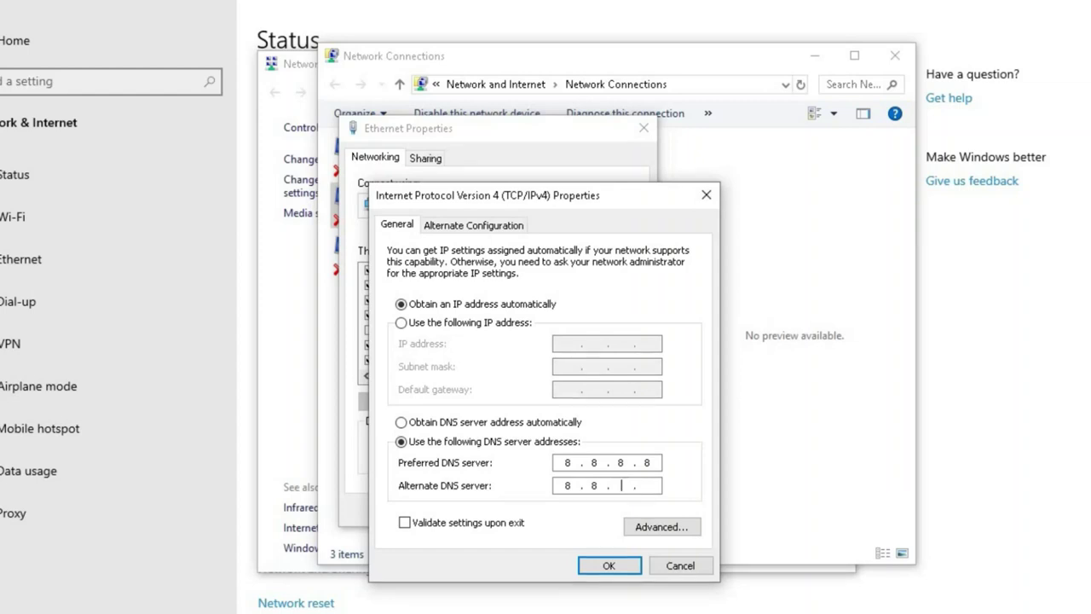
{"action": "type", "text": "4"}
{"action": "left_click", "coordinate": [648, 485]}
{"action": "type", "text": "4"}
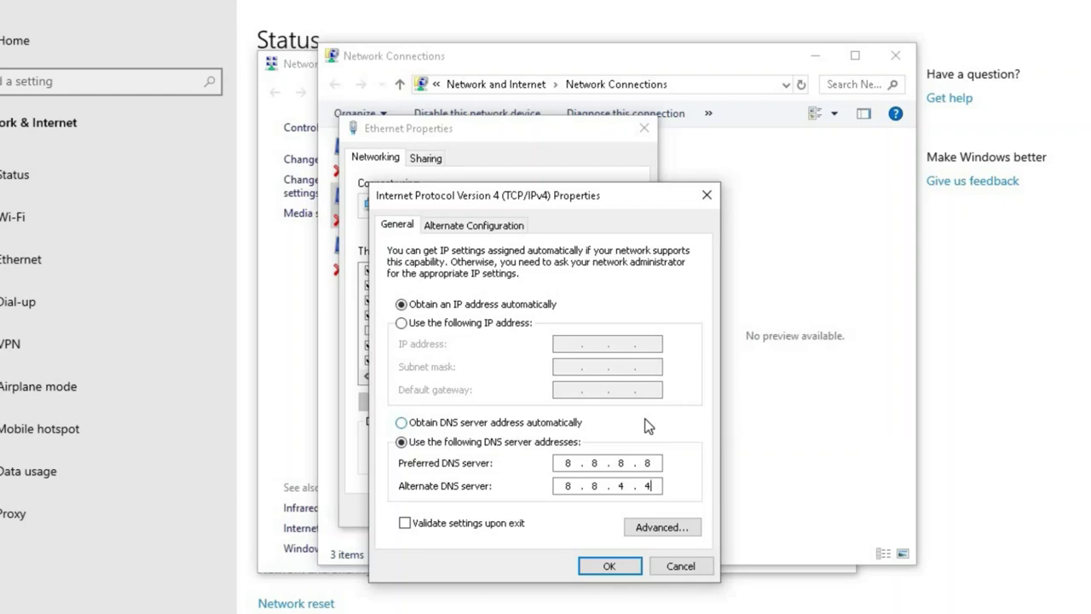
- Set IPv4 to obtain the DNS server address automatically, accept the settings and close Ethernet Properties
{"action": "left_click", "coordinate": [401, 424]}
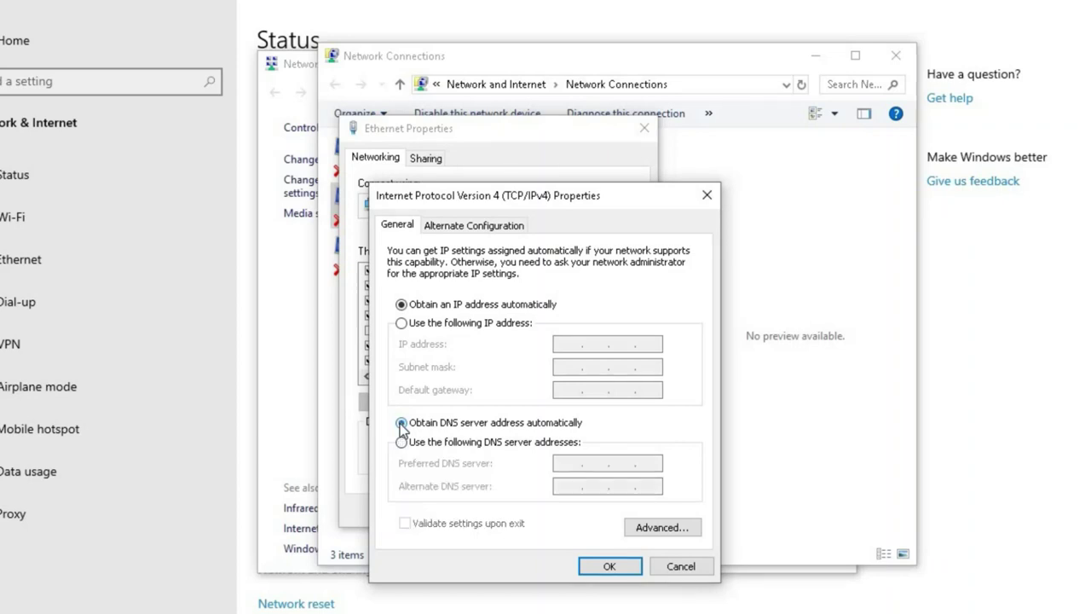
{"action": "left_click", "coordinate": [599, 568]}
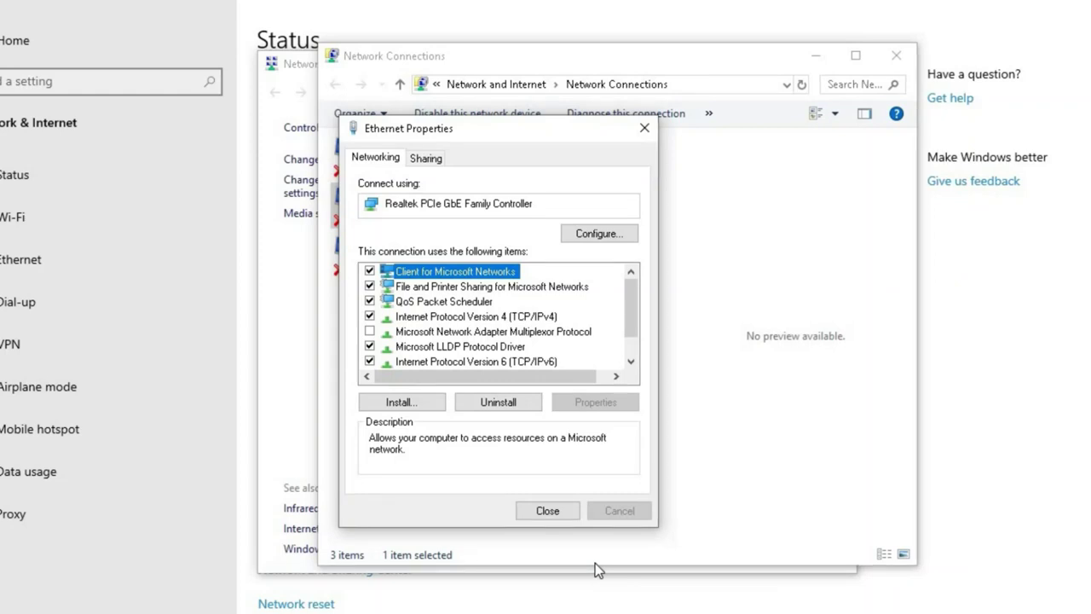
{"action": "left_click", "coordinate": [557, 512]}
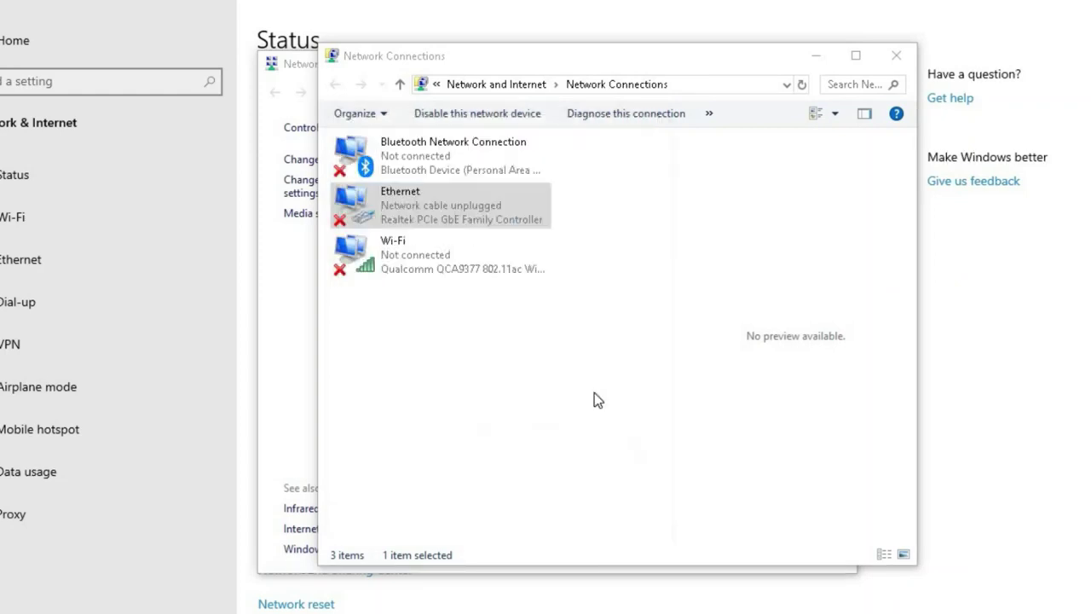
- Close the Network Connections, Network and Sharing Center and Settings windows
{"action": "left_click", "coordinate": [896, 56]}
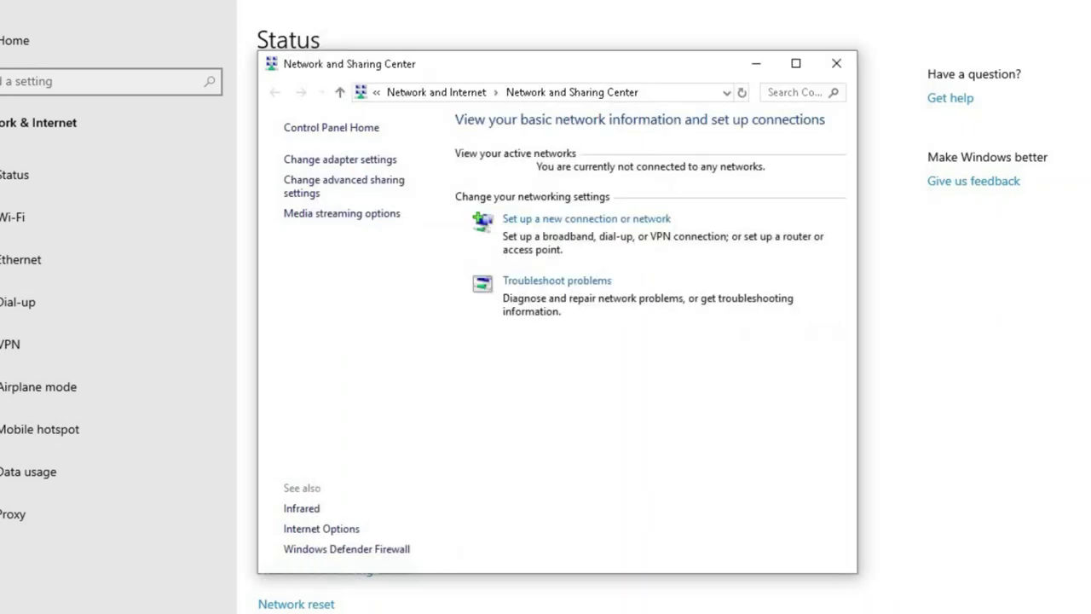
{"action": "left_click", "coordinate": [836, 63]}
{"action": "key", "text": "alt+F4"}
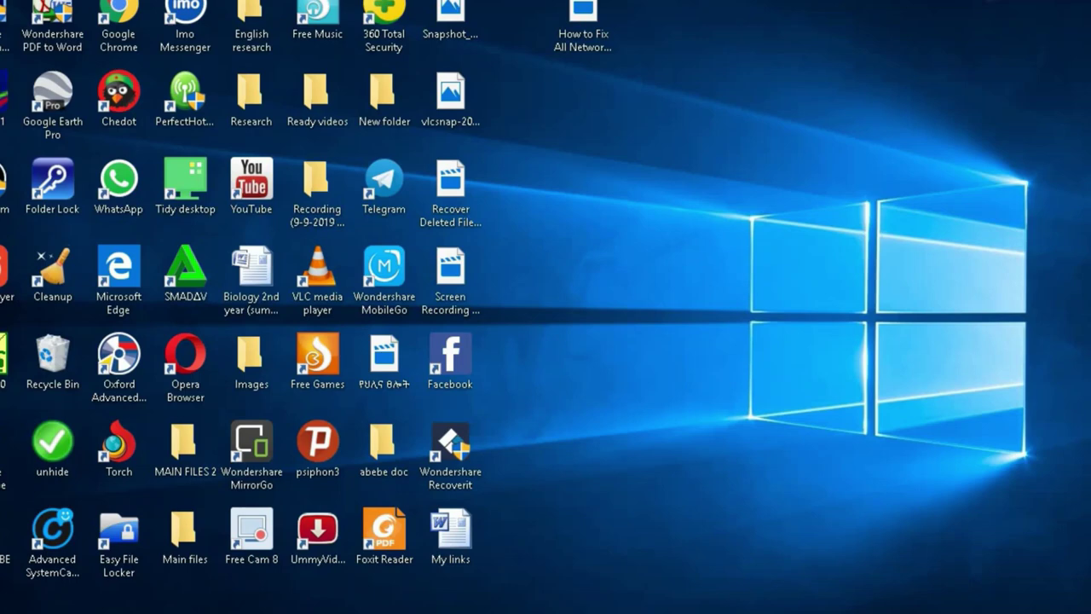
- Reopen the Network and Sharing Center from the Network & Internet settings and display the advanced sharing settings
{"action": "key", "text": "super"}
{"action": "type", "text": "se"}
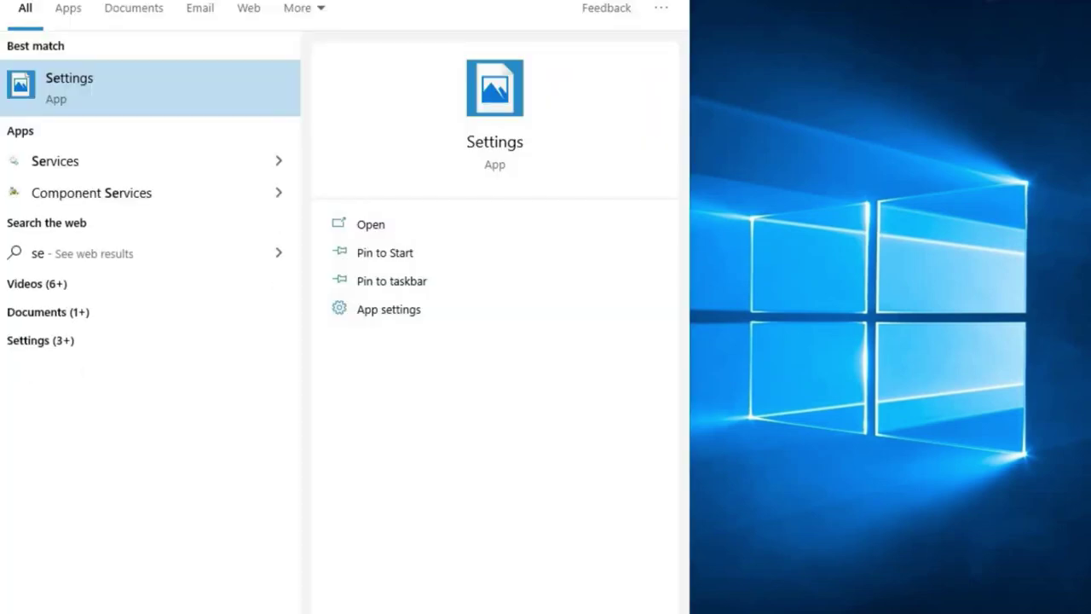
{"action": "left_click", "coordinate": [118, 98]}
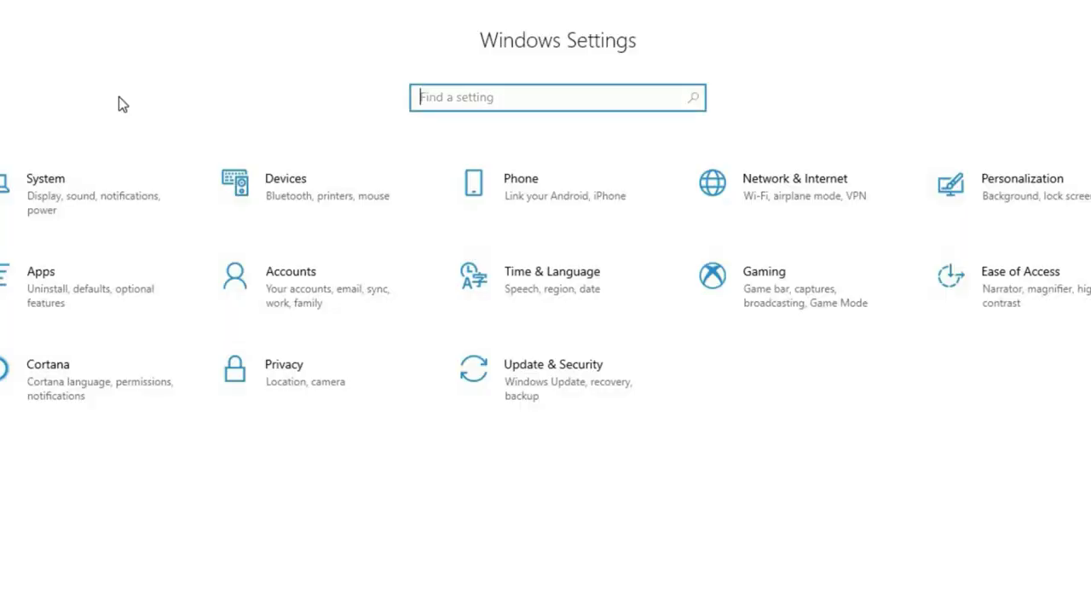
{"action": "left_click", "coordinate": [786, 192]}
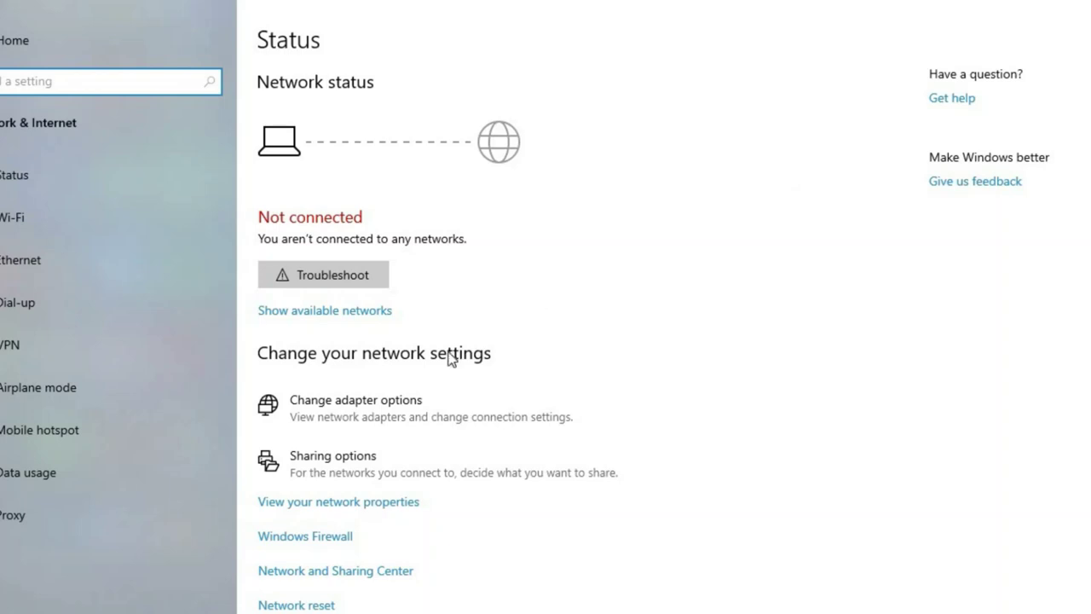
{"action": "left_click", "coordinate": [364, 573]}
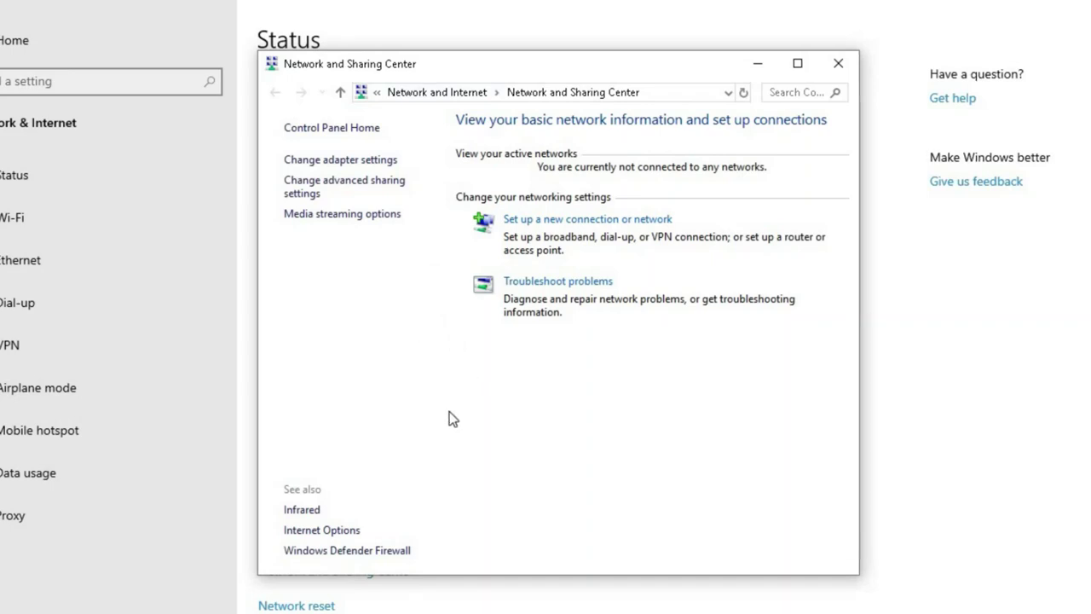
{"action": "left_click", "coordinate": [345, 190]}
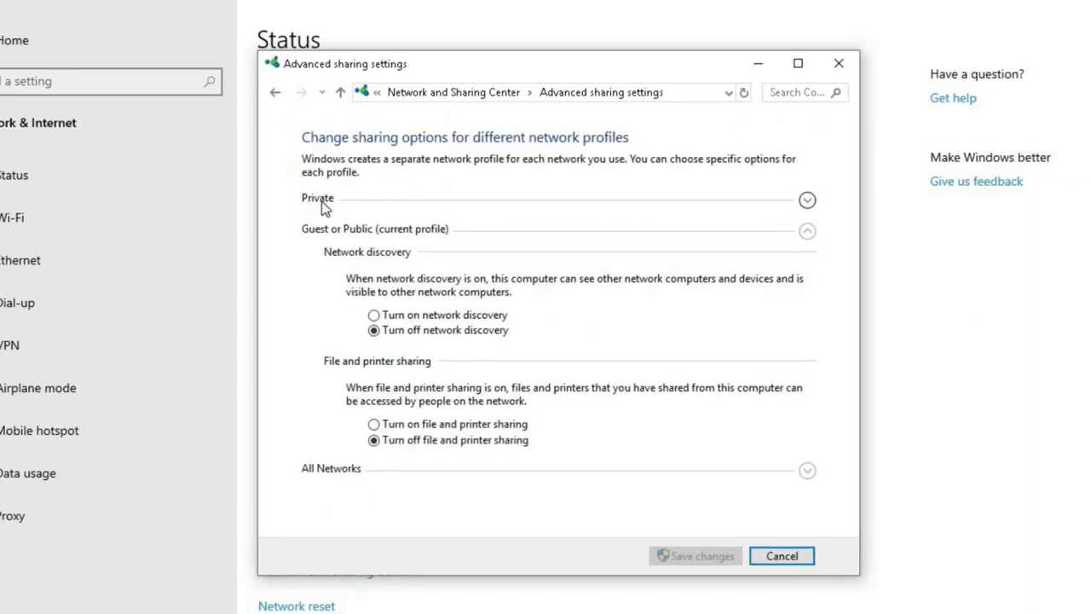
- Review the sharing options of the Private, Guest or Public and All Networks profiles, then leave without saving changes
{"action": "left_click", "coordinate": [324, 205]}
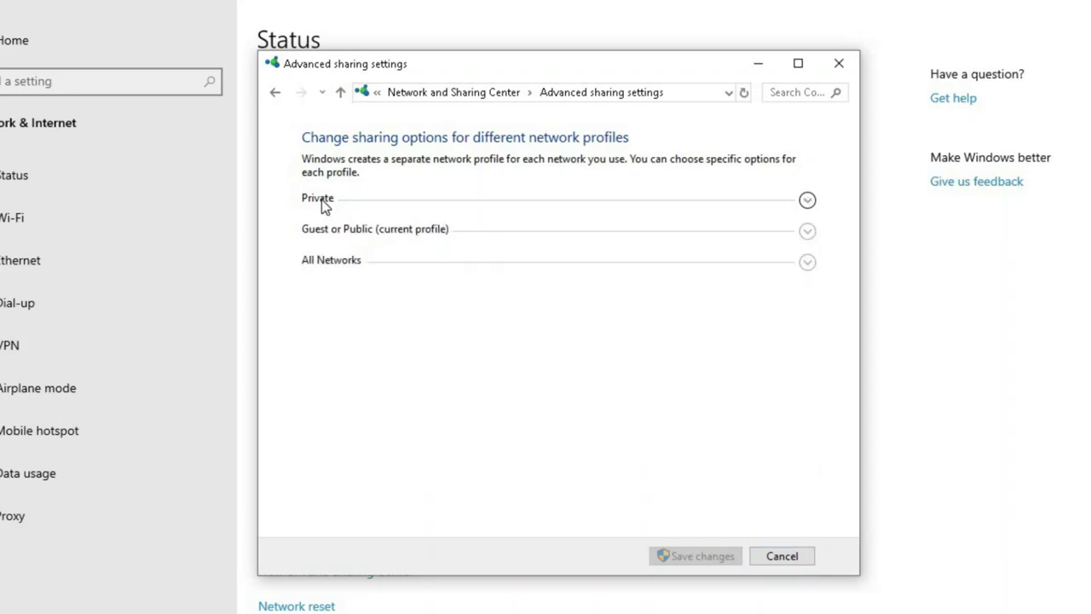
{"action": "left_click", "coordinate": [324, 205]}
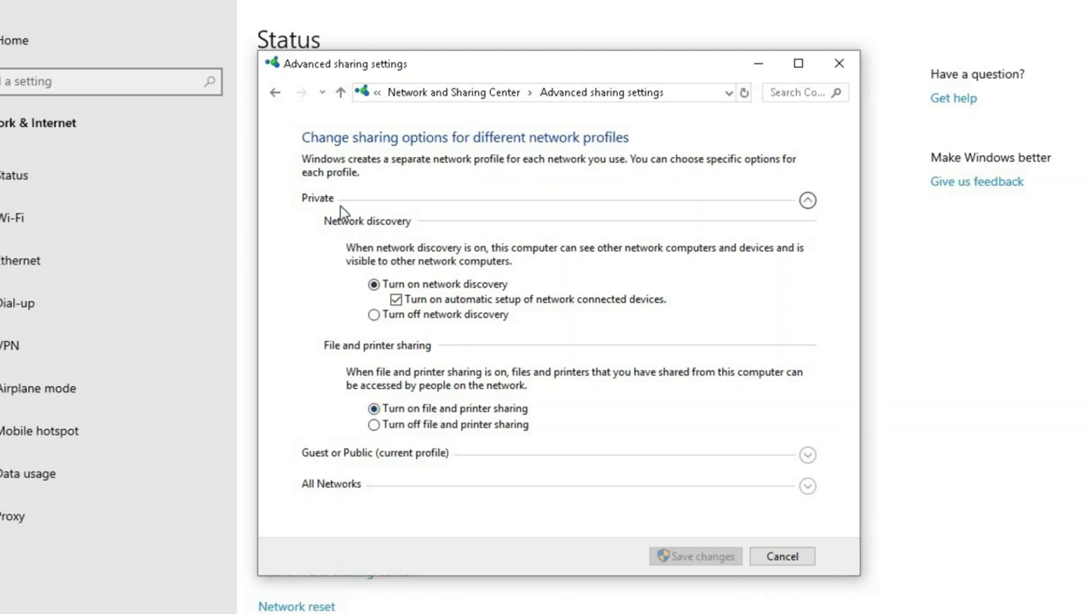
{"action": "left_click", "coordinate": [351, 454]}
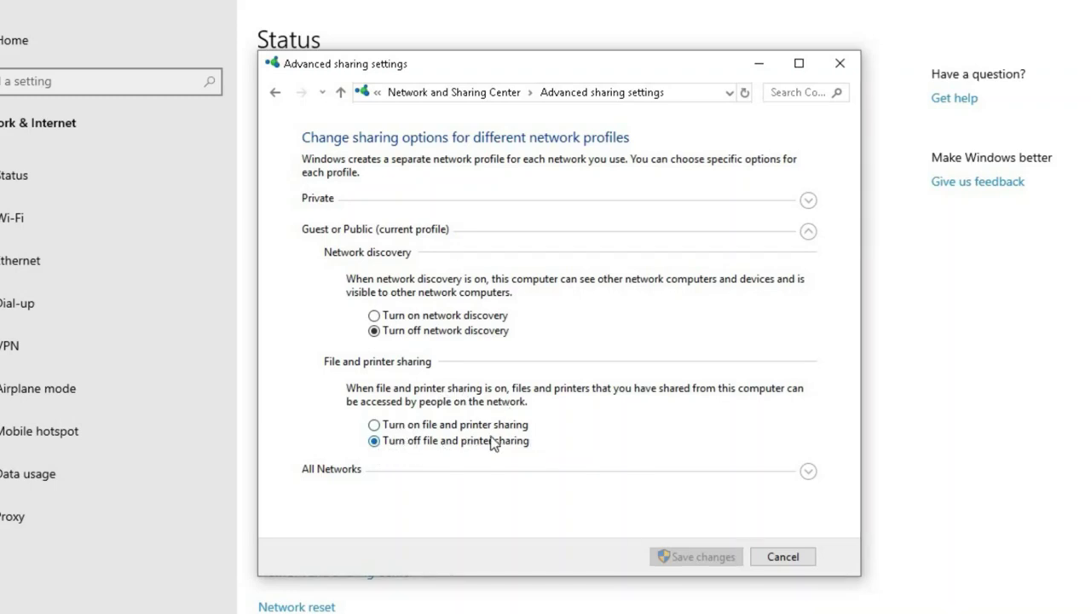
{"action": "left_click", "coordinate": [331, 473]}
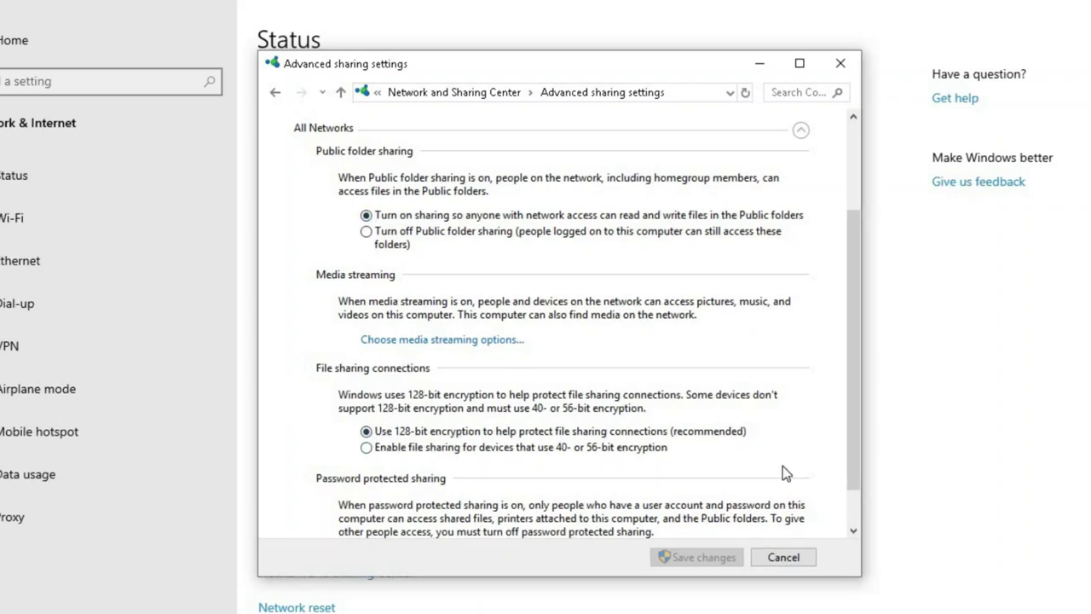
{"action": "left_click", "coordinate": [853, 532]}
{"action": "left_click", "coordinate": [853, 532]}
{"action": "left_click", "coordinate": [853, 532]}
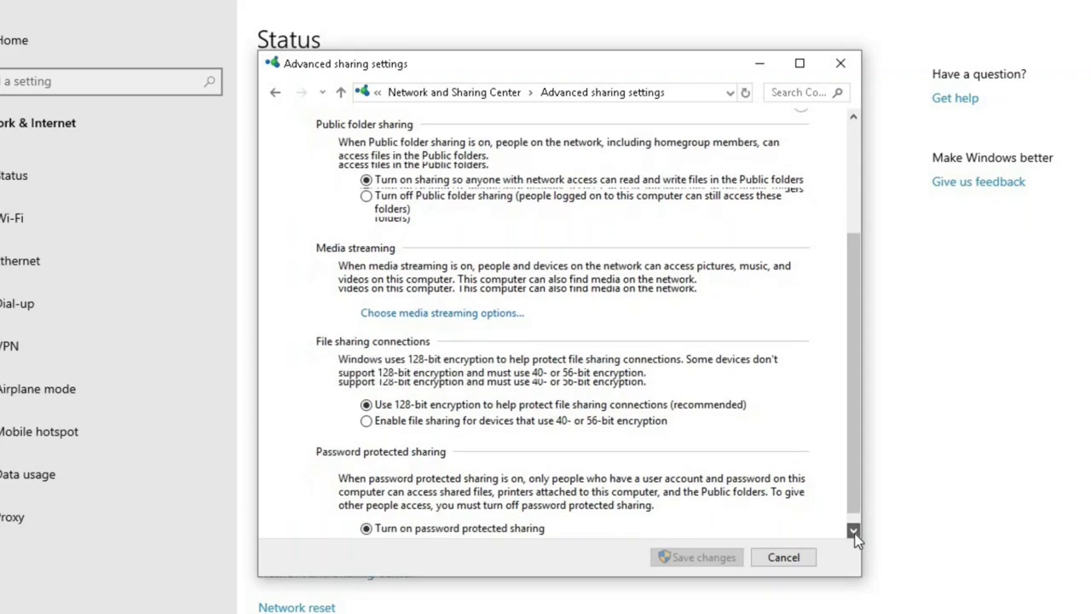
{"action": "left_click", "coordinate": [853, 532]}
{"action": "left_click", "coordinate": [853, 532]}
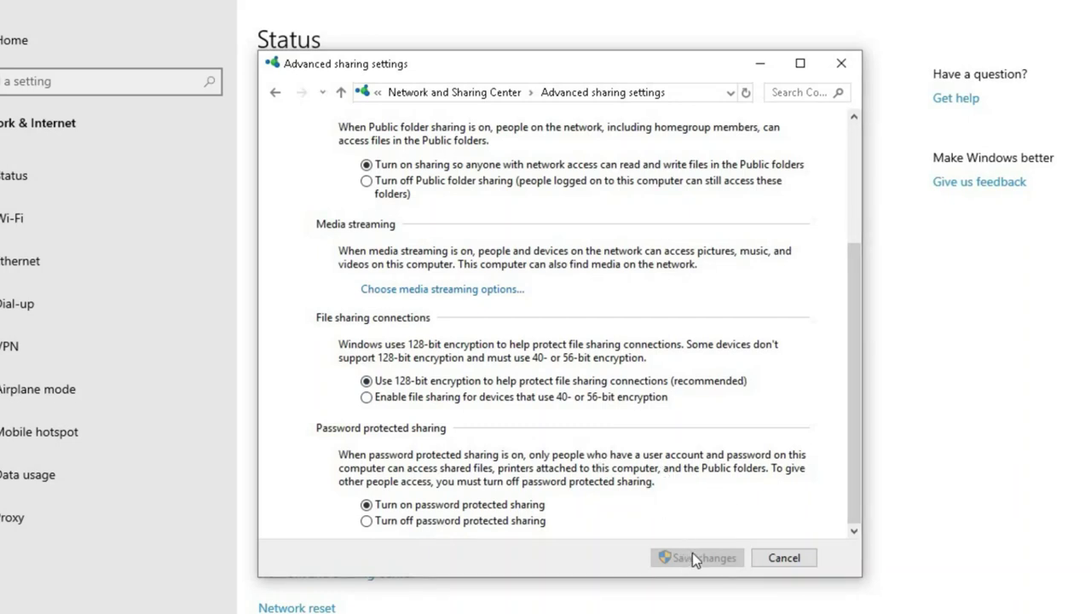
{"action": "left_click", "coordinate": [782, 559]}
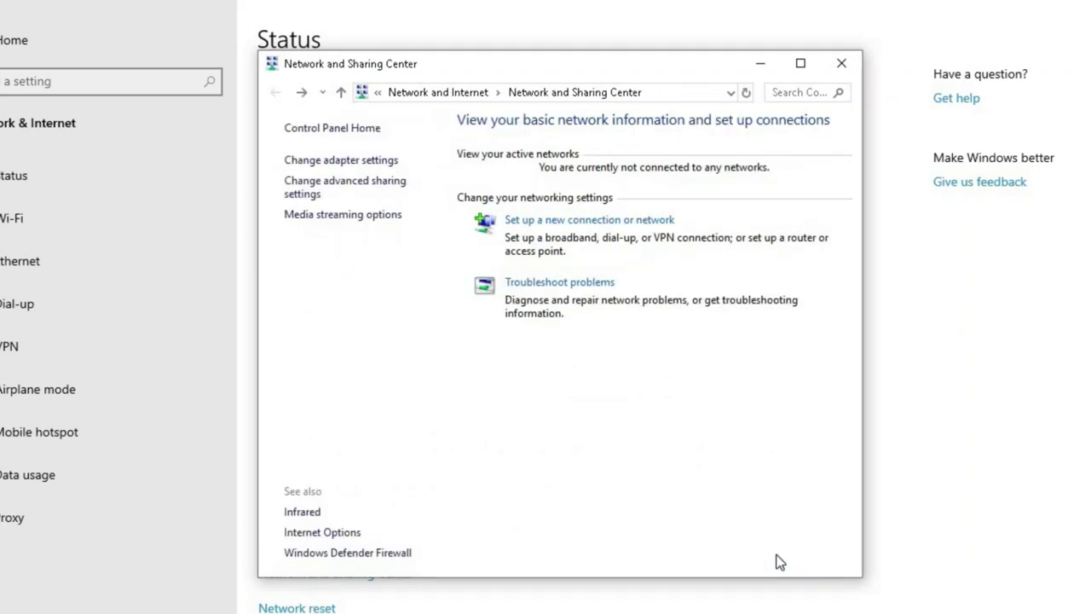
- Close the Network and Sharing Center and open the Network reset page from the Network & Internet section of Windows Settings
{"action": "left_click", "coordinate": [843, 65]}
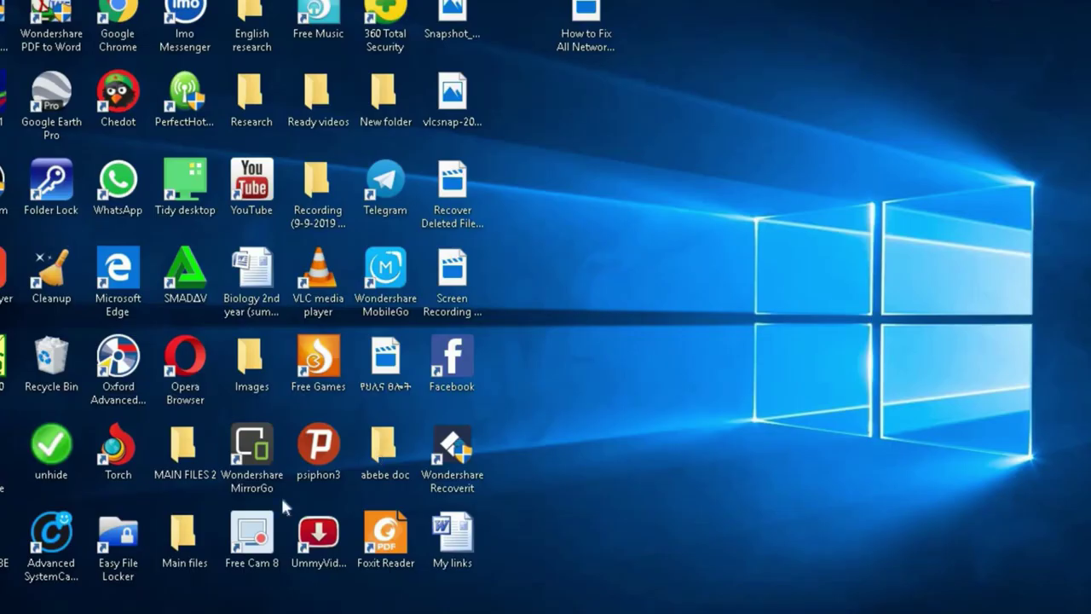
{"action": "key", "text": "super+s"}
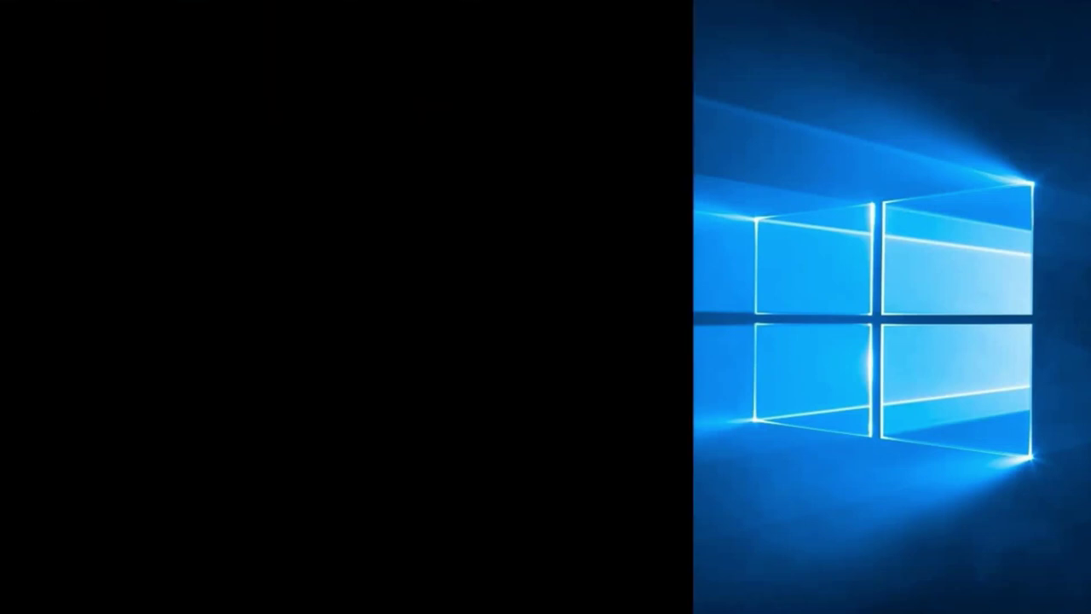
{"action": "type", "text": "se"}
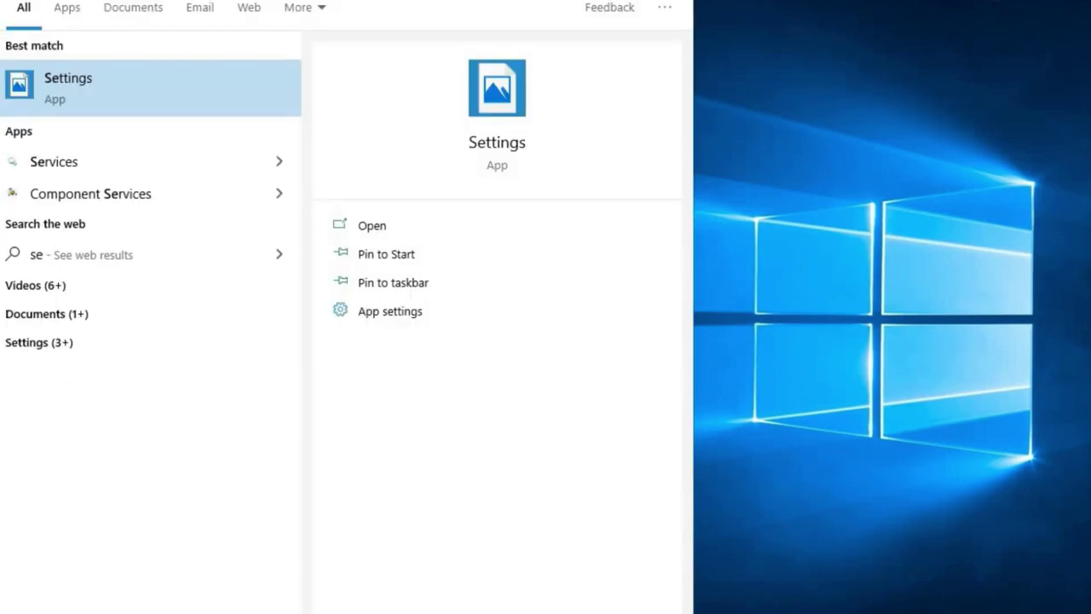
{"action": "left_click", "coordinate": [119, 104]}
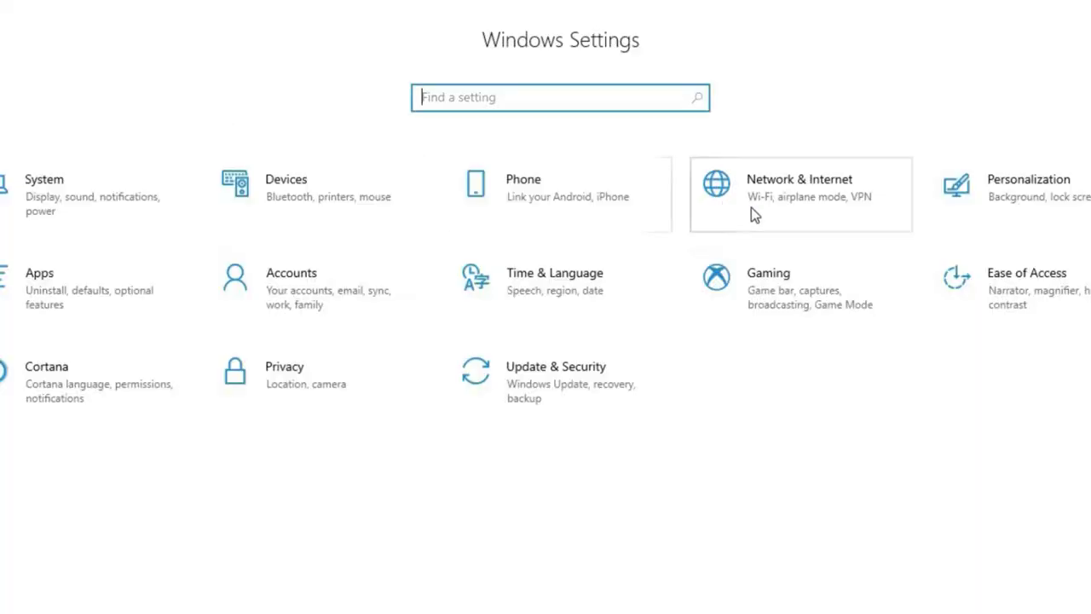
{"action": "left_click", "coordinate": [811, 201]}
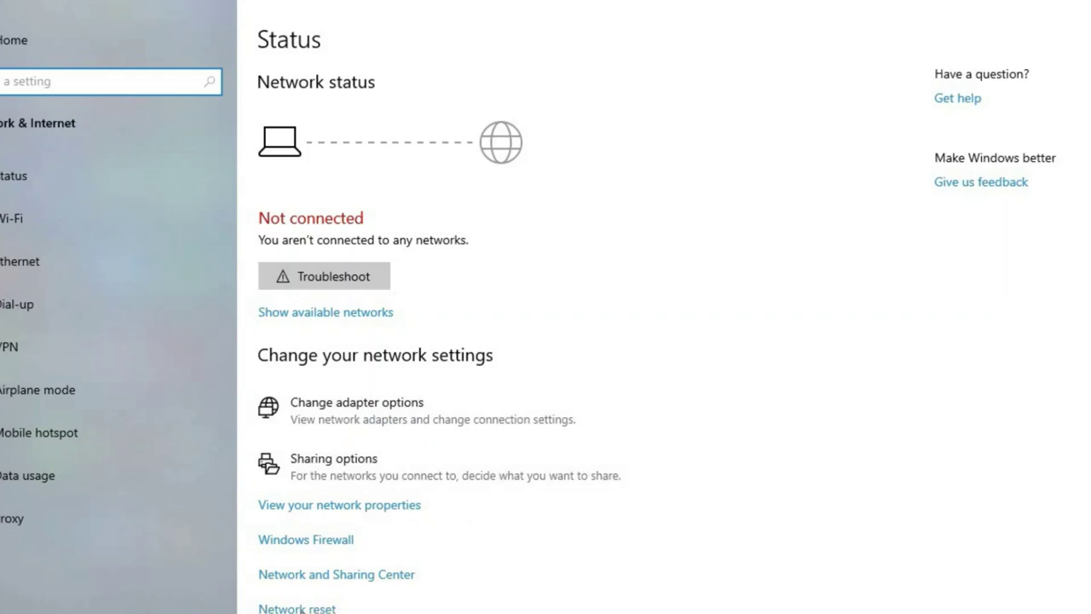
{"action": "left_click", "coordinate": [298, 608]}
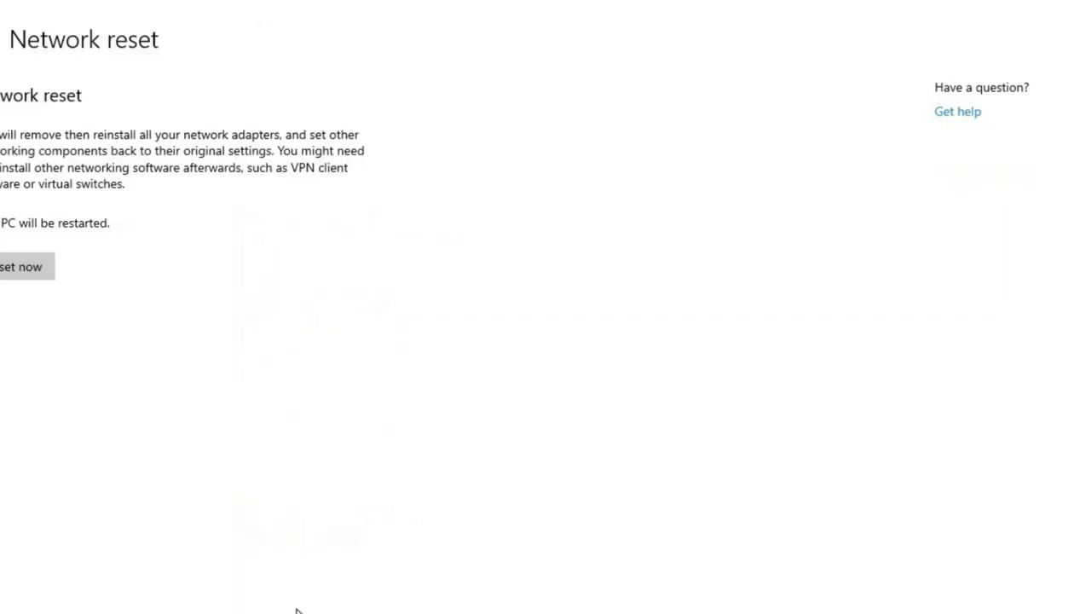